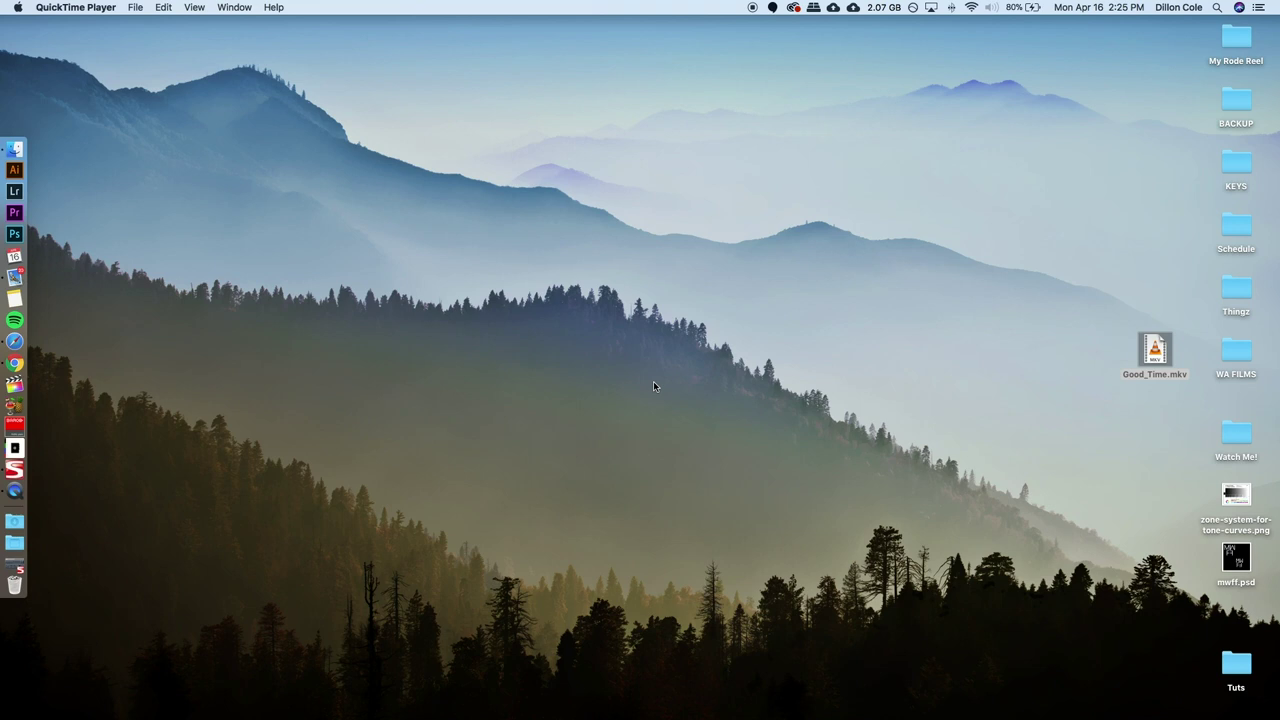
Step: Select Good_Time.mkv, then launch DCP-o-matic 2 by searching 'dcp' in Spotlight
{"action": "left_click", "coordinate": [1155, 350]}
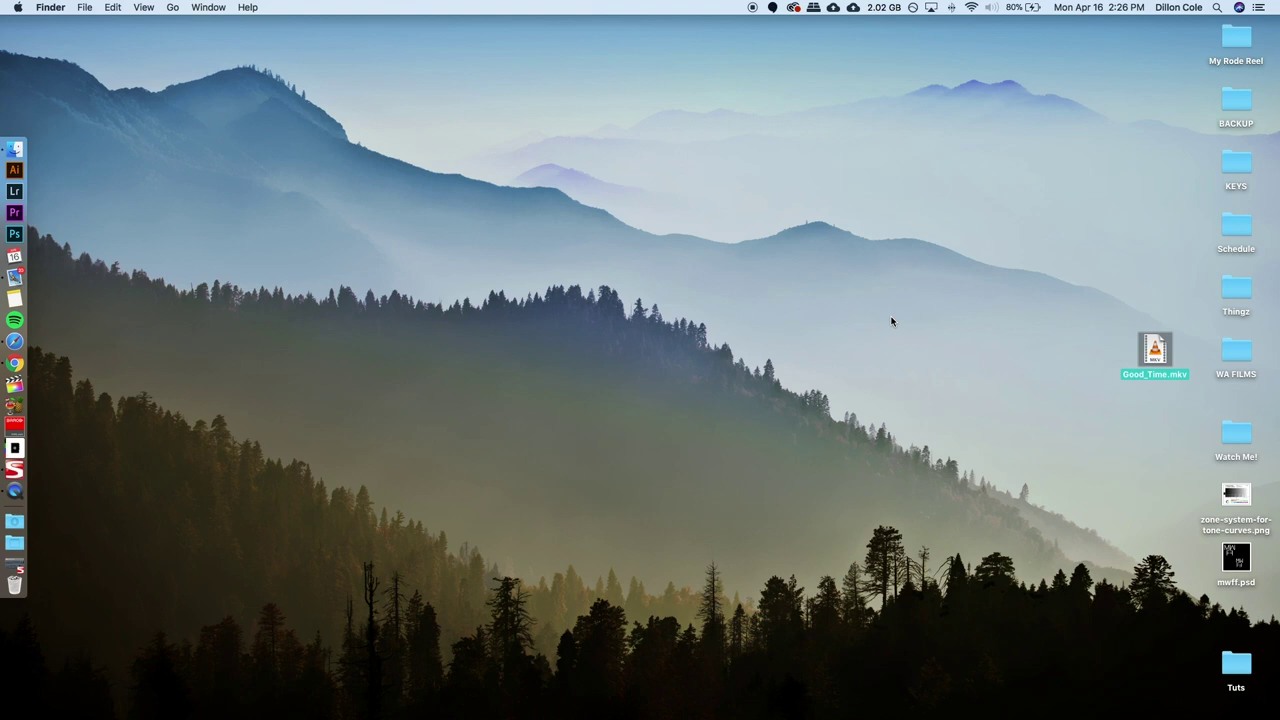
{"action": "key", "text": "super+space"}
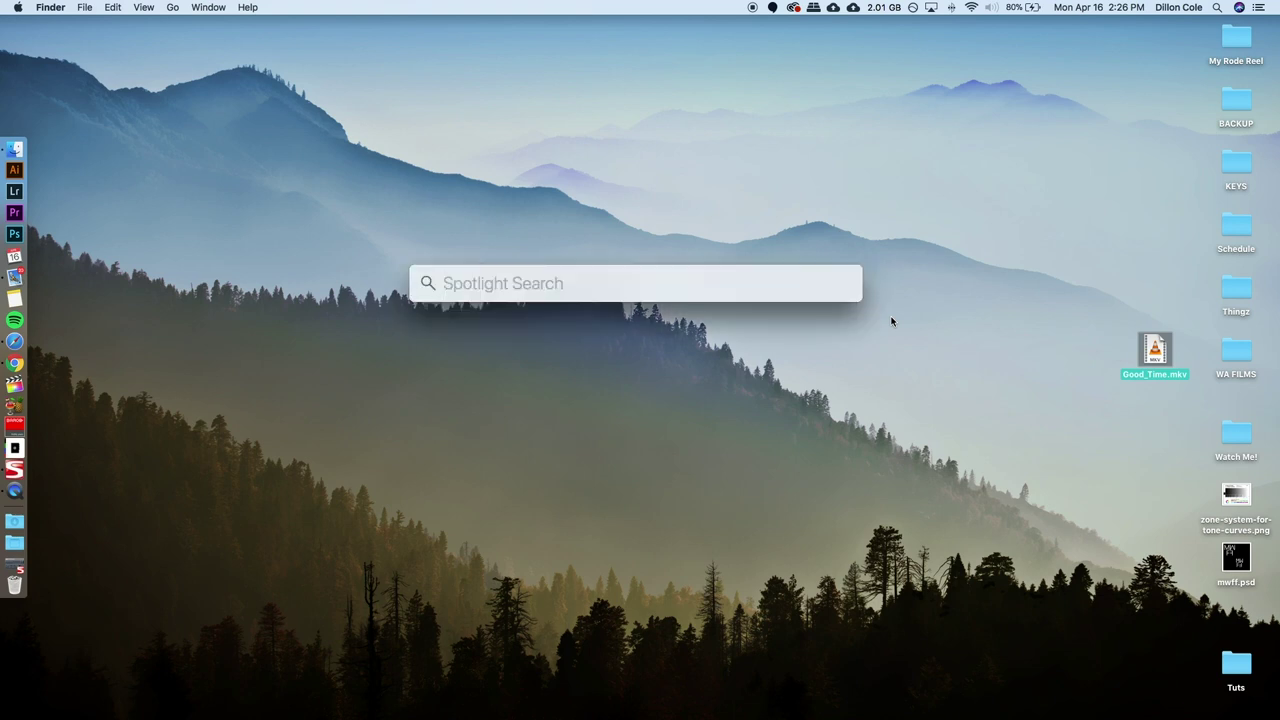
{"action": "type", "text": "dcp"}
{"action": "key", "text": "Return"}
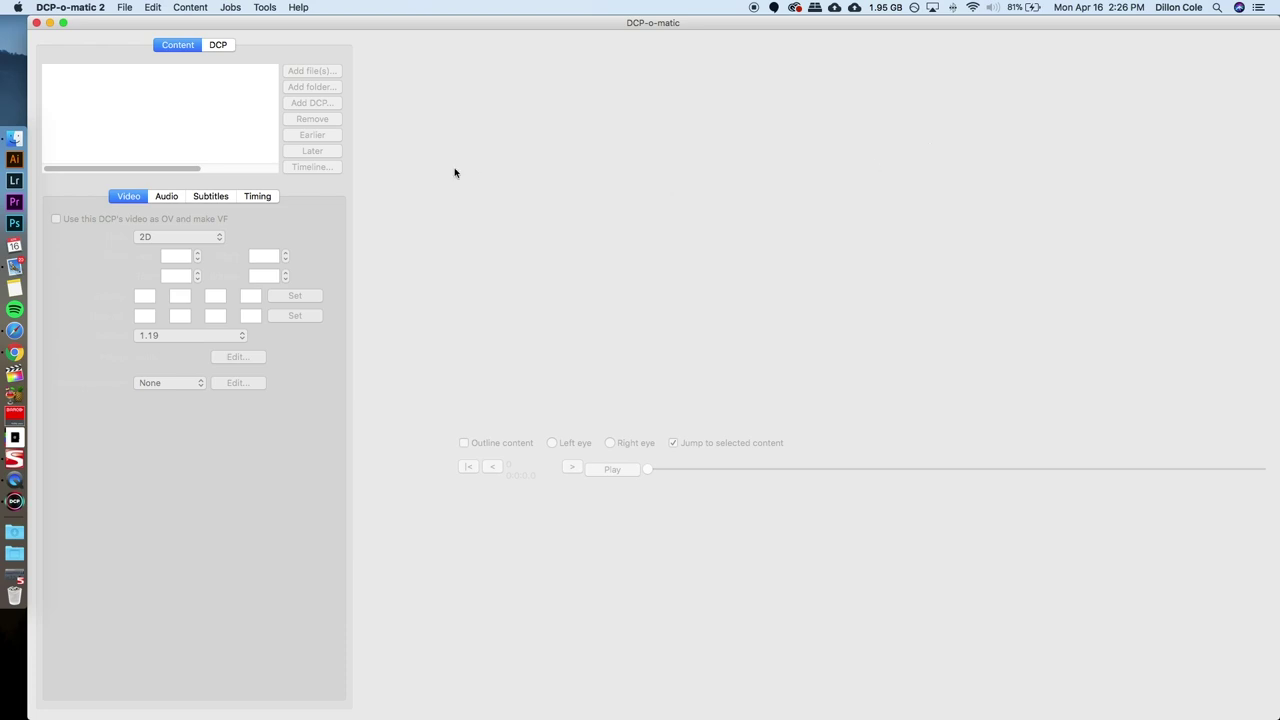
Step: Start a new film and name it 'Good Time'
{"action": "left_click", "coordinate": [129, 9]}
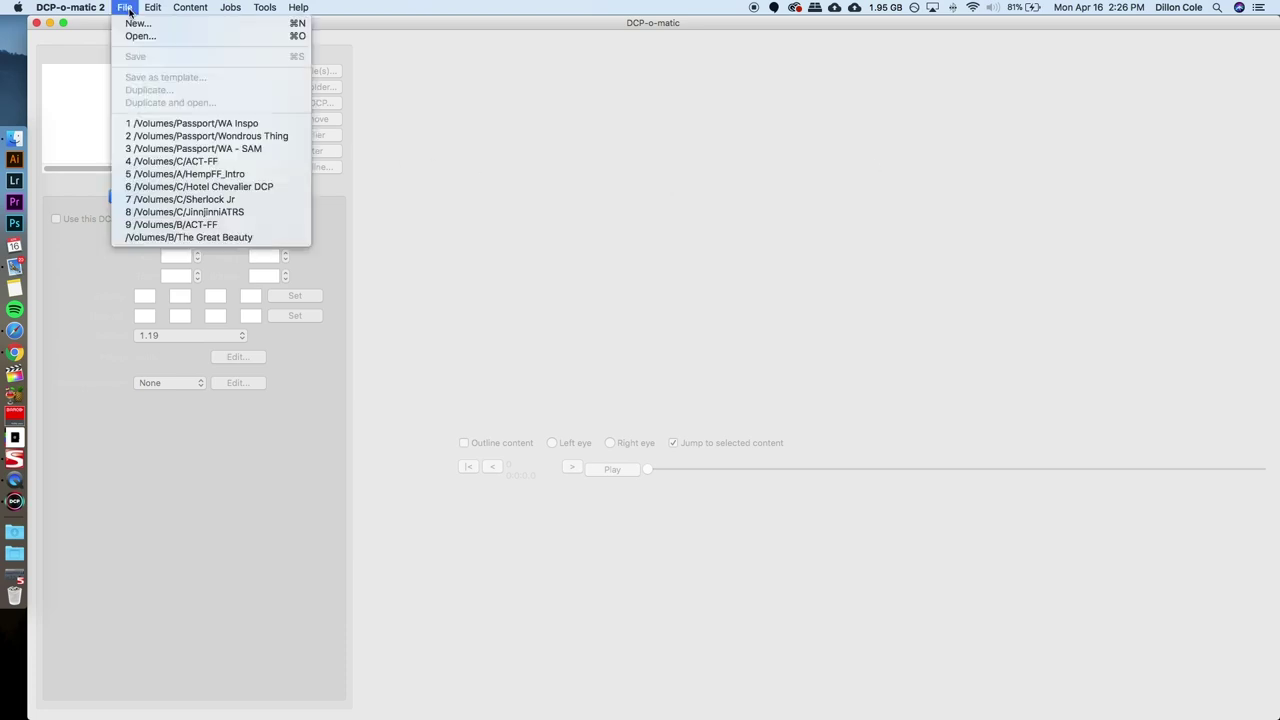
{"action": "left_click", "coordinate": [131, 24]}
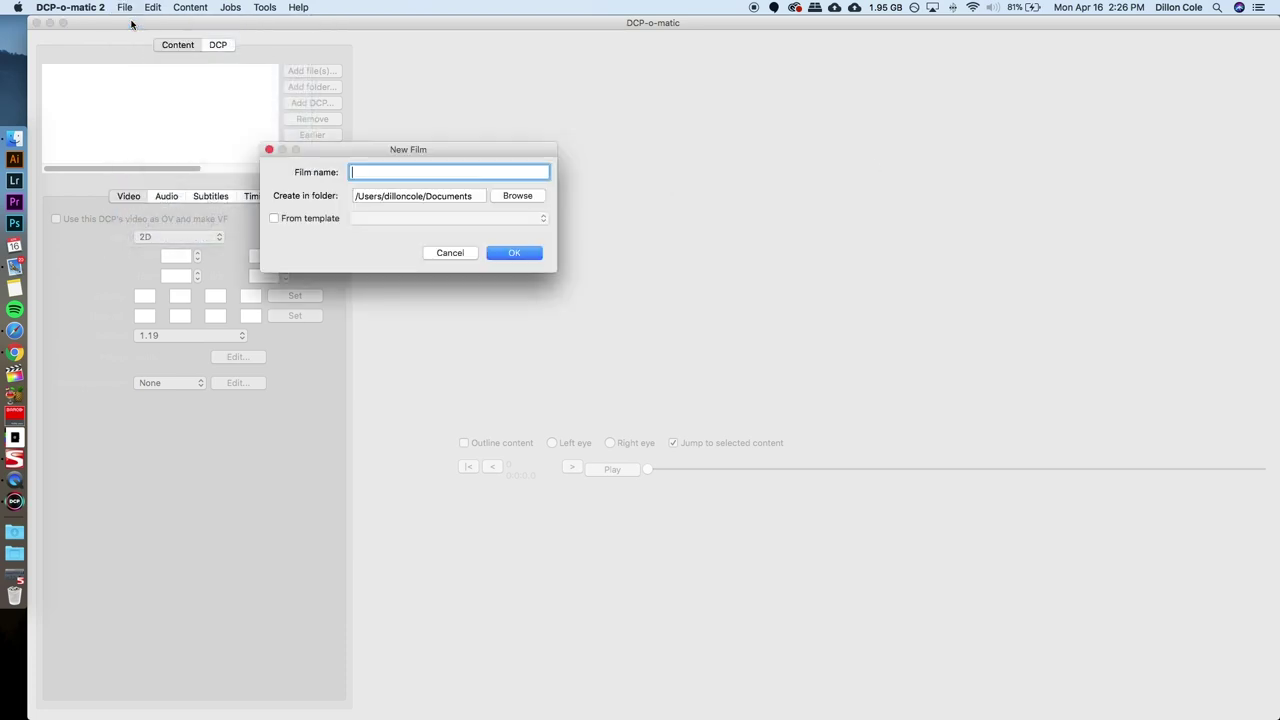
{"action": "left_click_drag", "start_coordinate": [354, 148], "coordinate": [537, 279]}
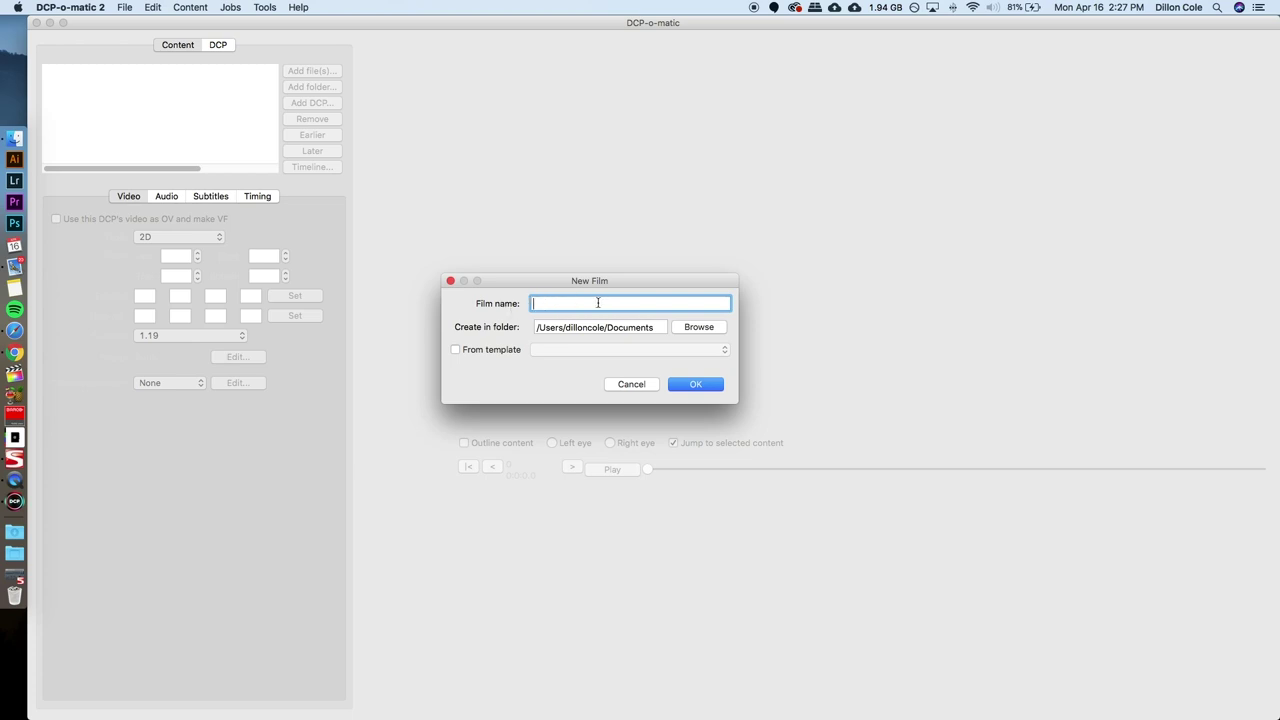
{"action": "type", "text": "Good Times"}
{"action": "key", "text": "BackSpace"}
Step: Set the new film's folder to Desktop and confirm creating it
{"action": "left_click", "coordinate": [697, 333]}
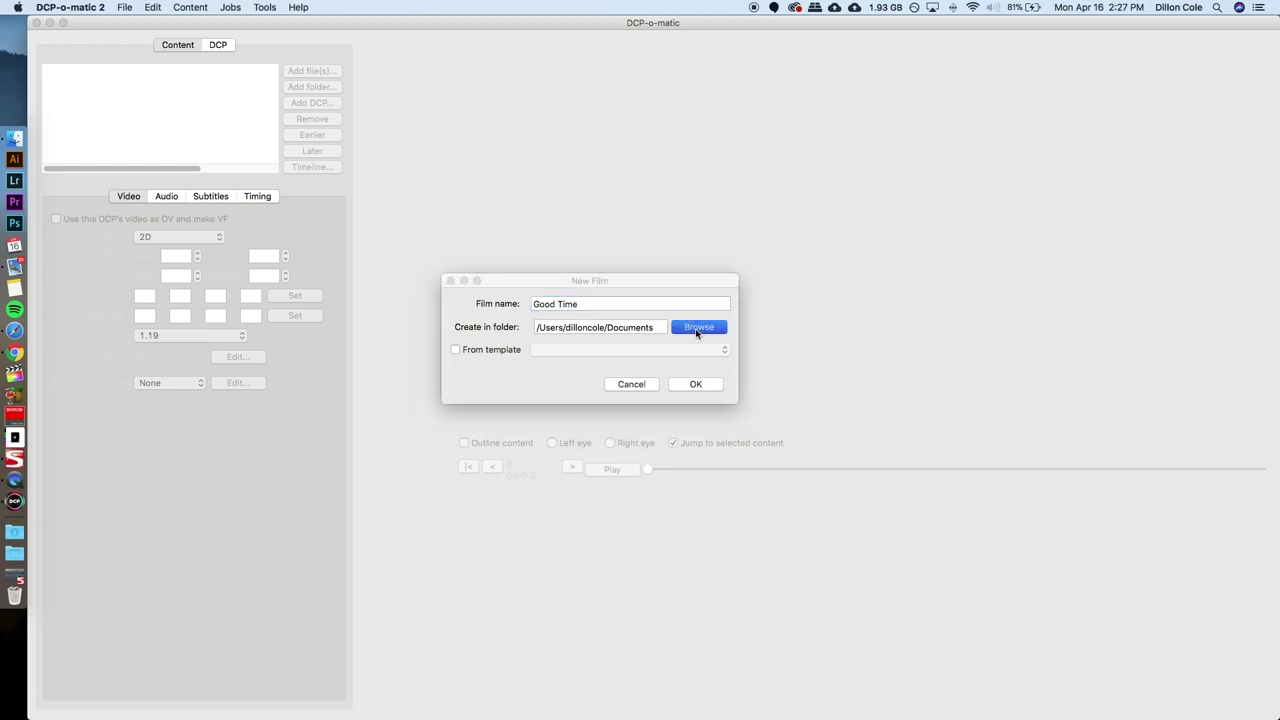
{"action": "scroll", "coordinate": [805, 440], "scroll_direction": "down", "scroll_amount": 3}
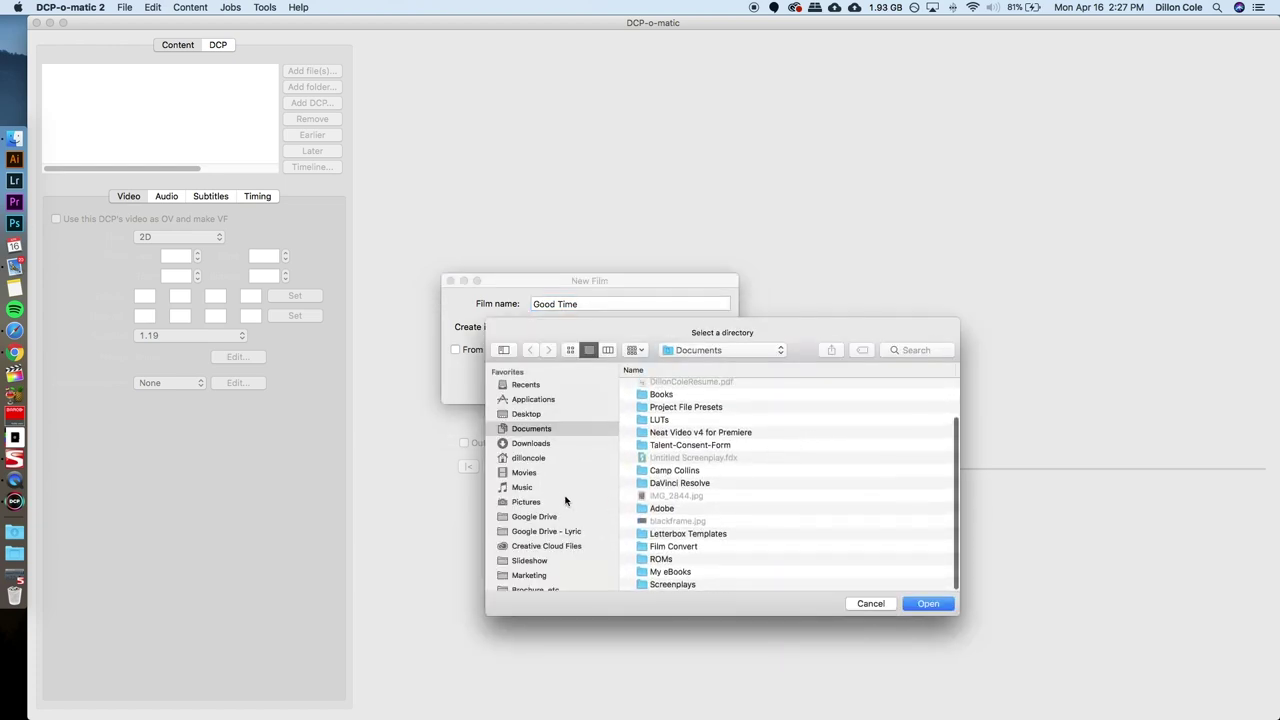
{"action": "scroll", "coordinate": [565, 499], "scroll_direction": "down", "scroll_amount": 5}
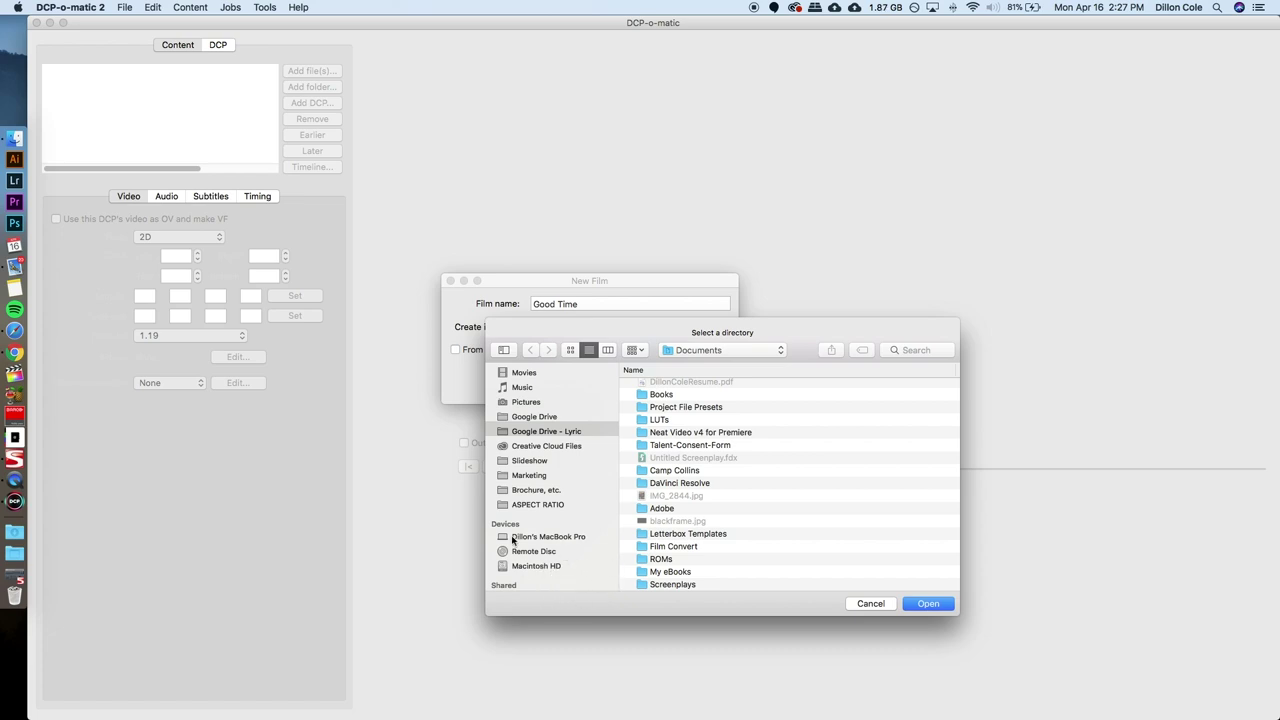
{"action": "left_click_drag", "start_coordinate": [612, 317], "coordinate": [612, 287]}
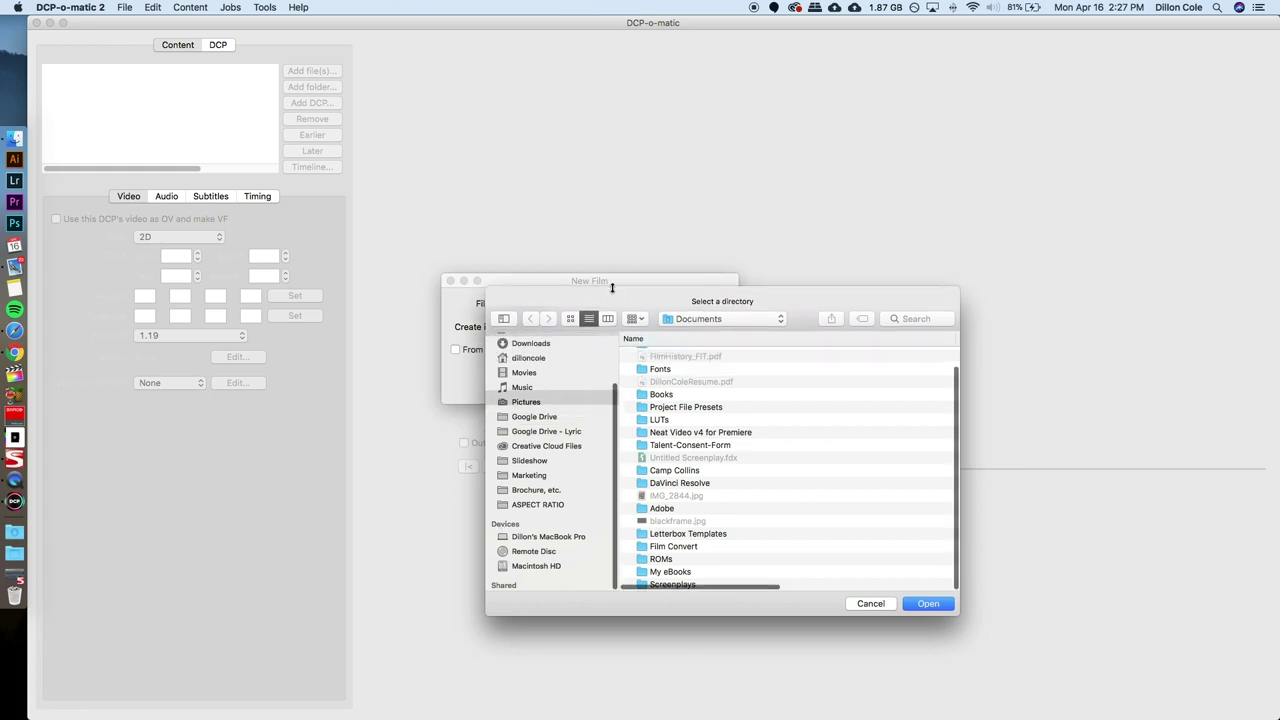
{"action": "scroll", "coordinate": [560, 520], "scroll_direction": "down", "scroll_amount": 2}
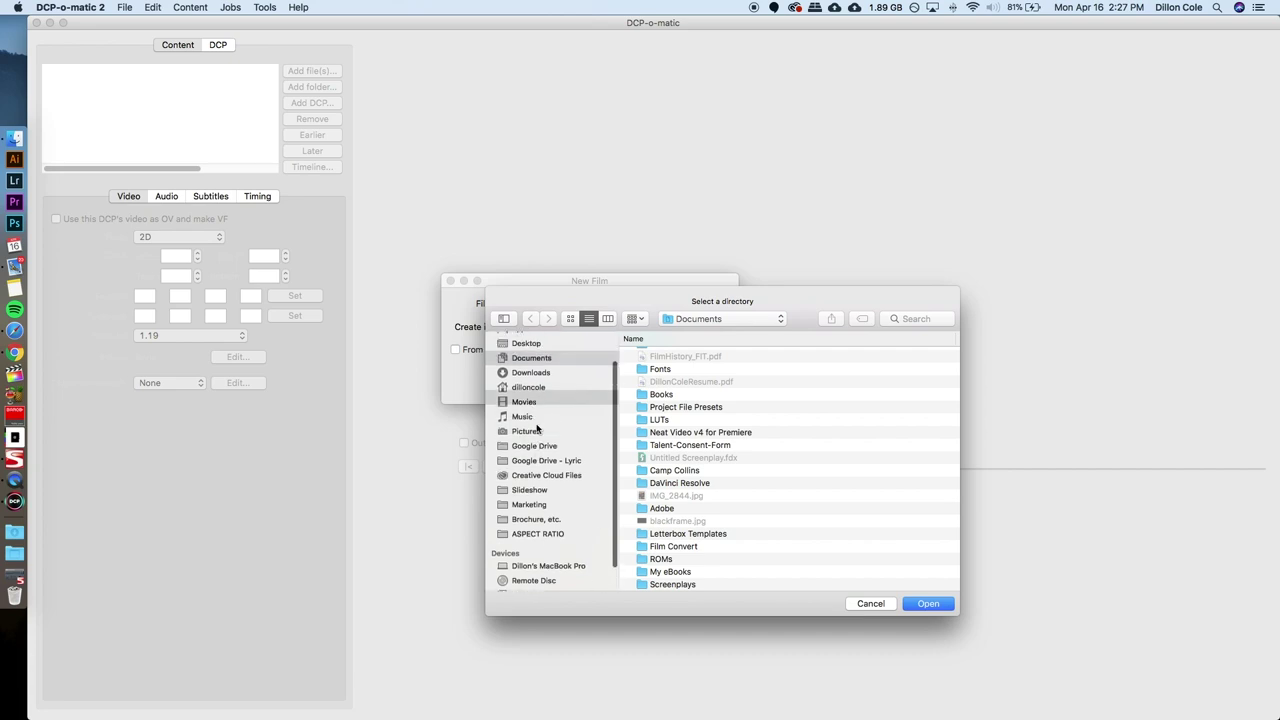
{"action": "scroll", "coordinate": [538, 428], "scroll_direction": "up", "scroll_amount": 3}
{"action": "scroll", "coordinate": [544, 408], "scroll_direction": "up", "scroll_amount": 1}
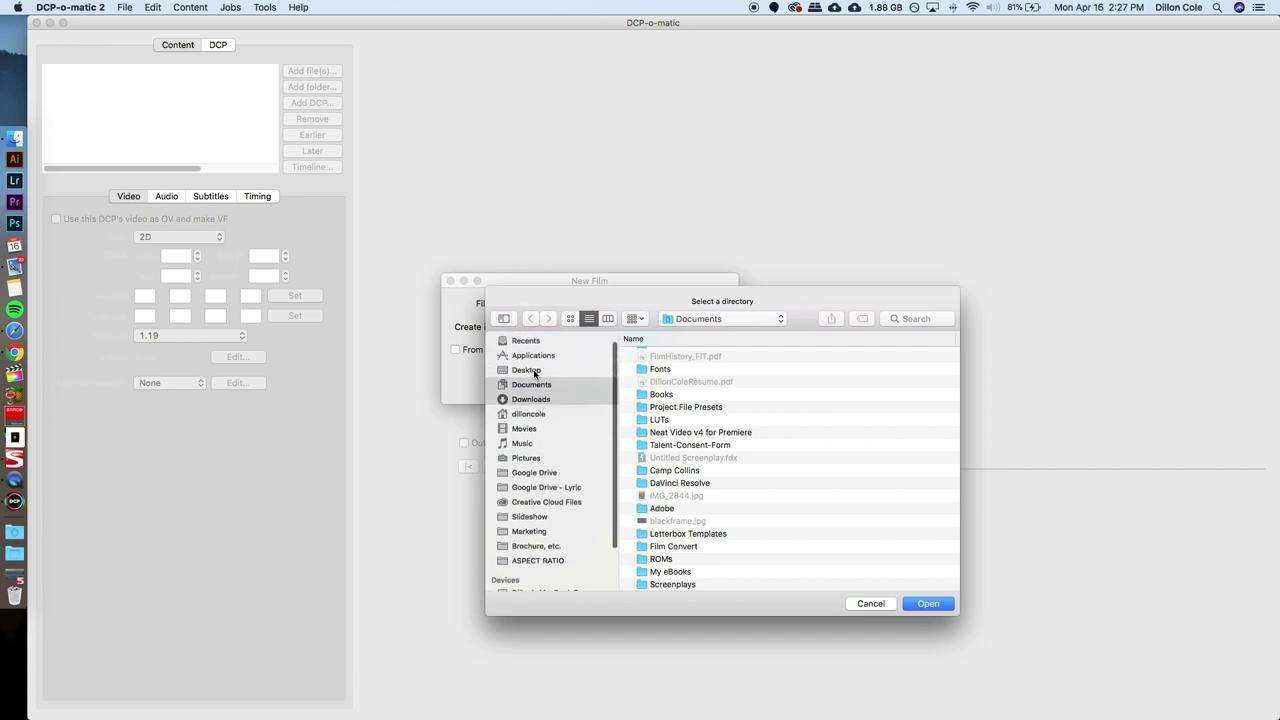
{"action": "left_click", "coordinate": [536, 372]}
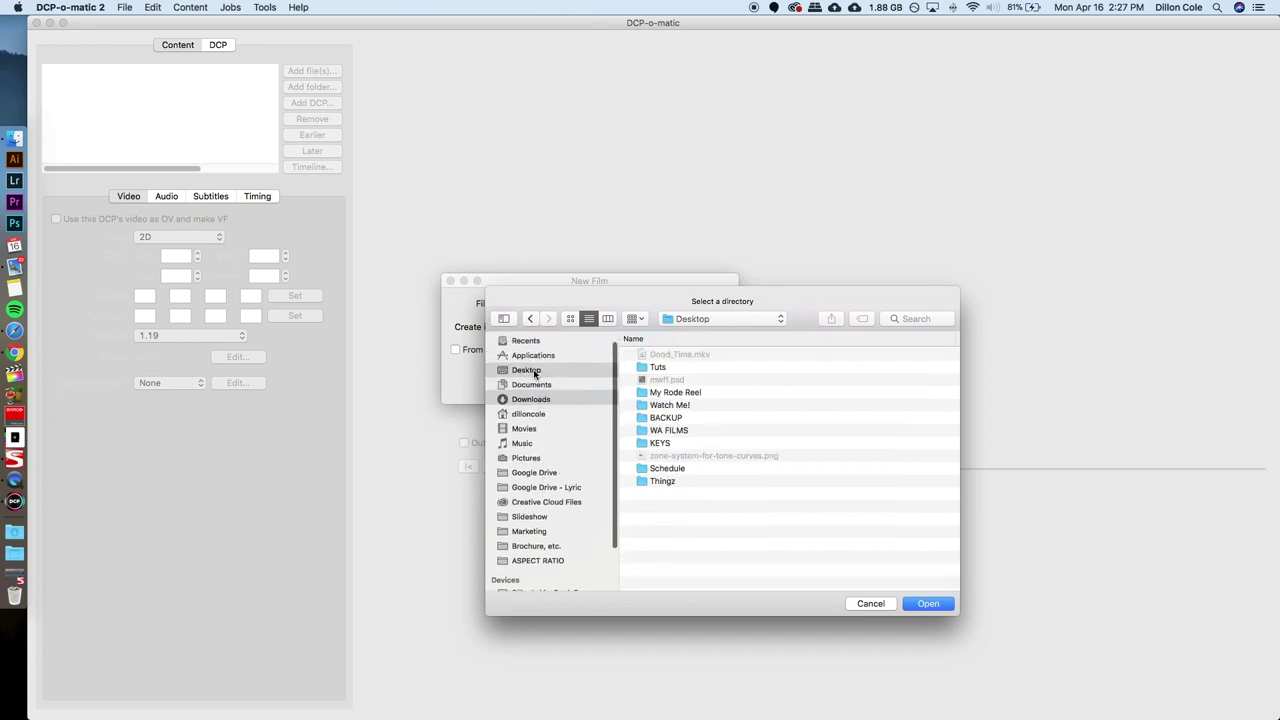
{"action": "left_click", "coordinate": [923, 605]}
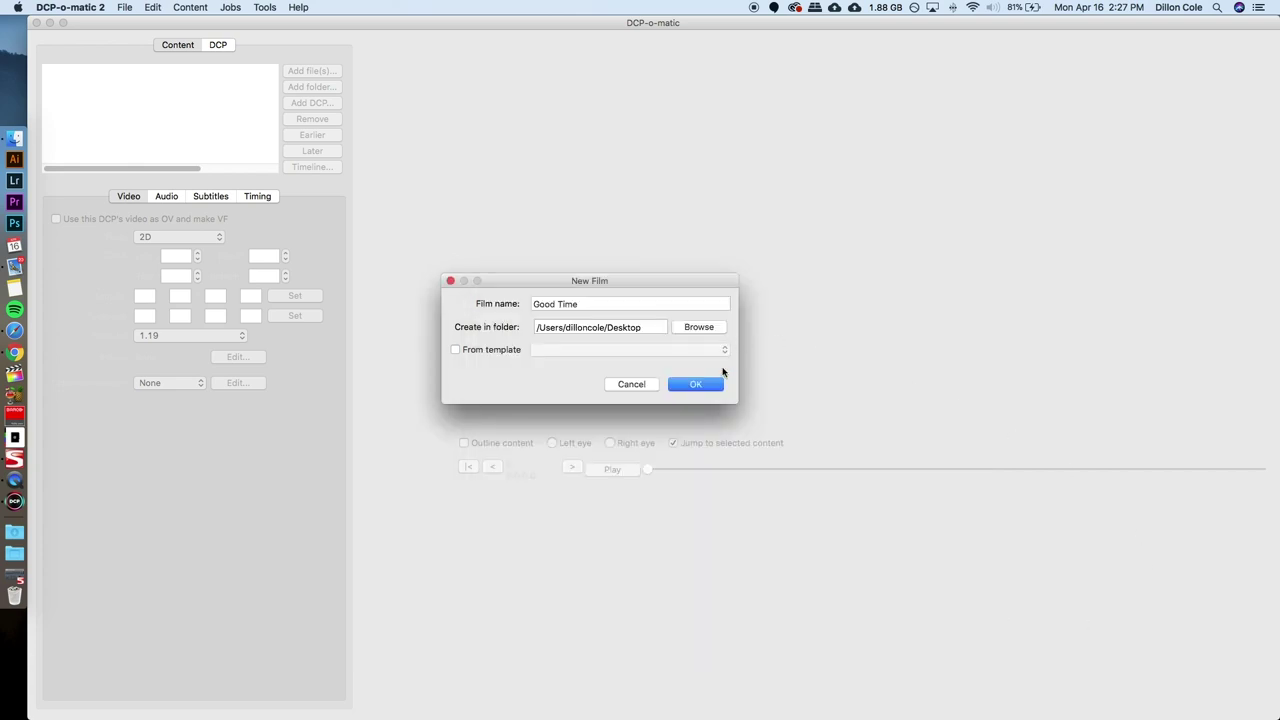
{"action": "left_click", "coordinate": [700, 390]}
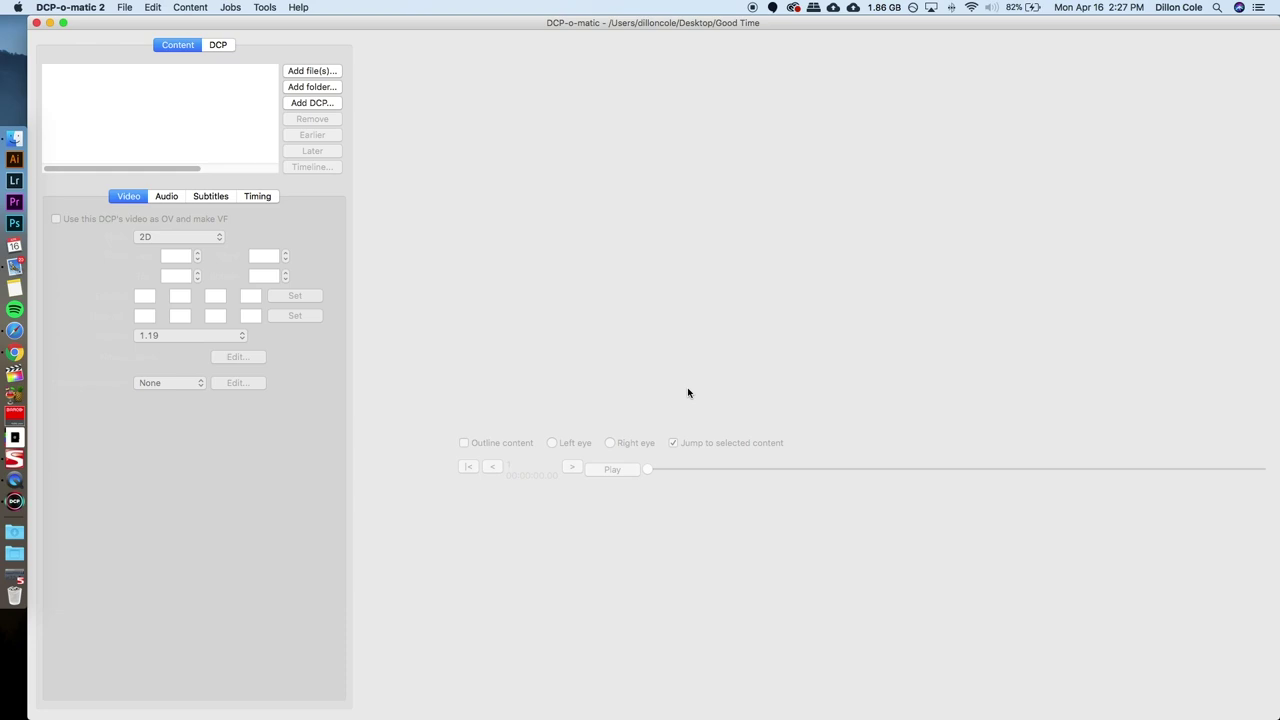
Step: Add Good_Time.mkv to the film as its content
{"action": "left_click", "coordinate": [309, 73]}
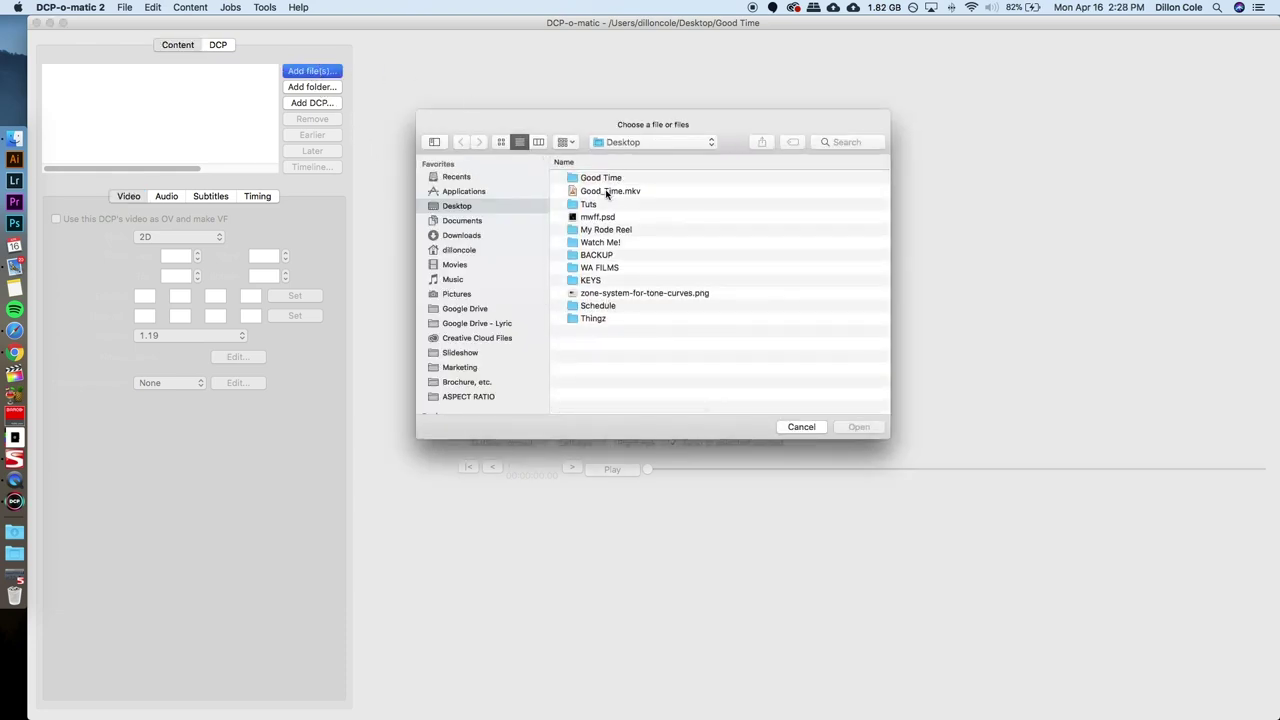
{"action": "left_click", "coordinate": [630, 191]}
{"action": "left_click", "coordinate": [866, 427]}
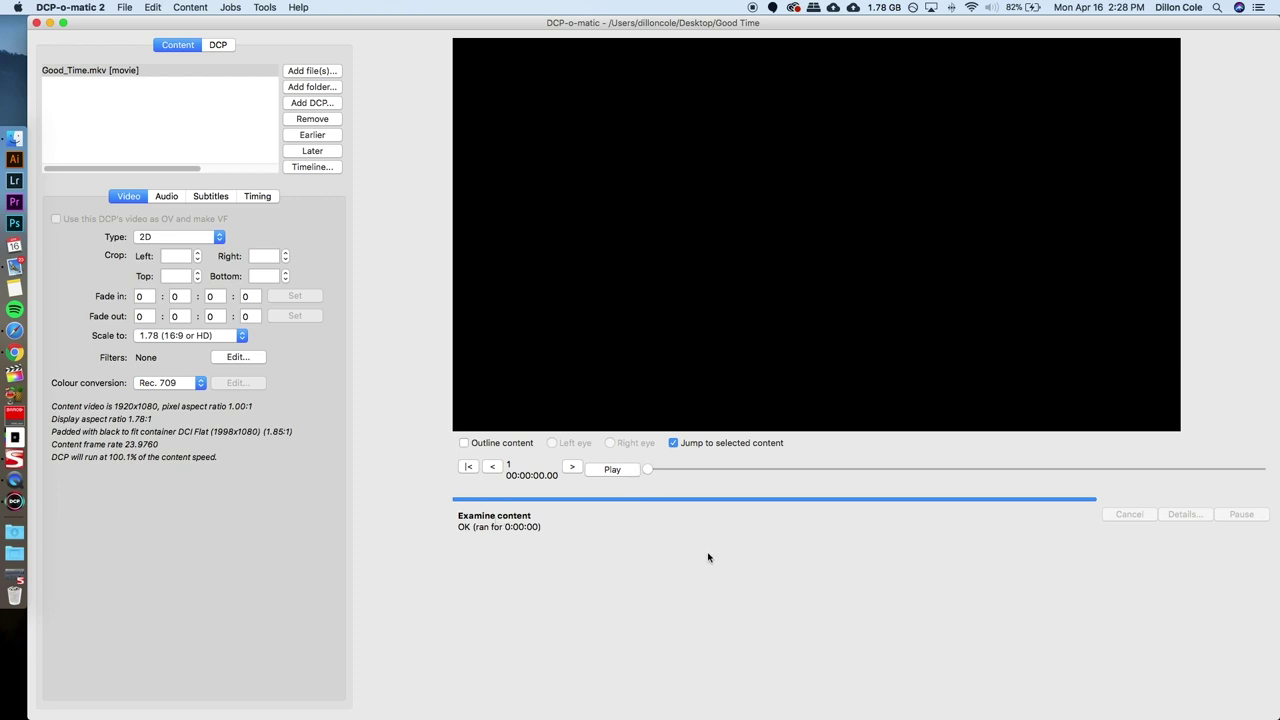
Step: Preview a mid-movie frame and scale the picture to 2.39 (Scope)
{"action": "left_click_drag", "start_coordinate": [648, 469], "coordinate": [668, 469]}
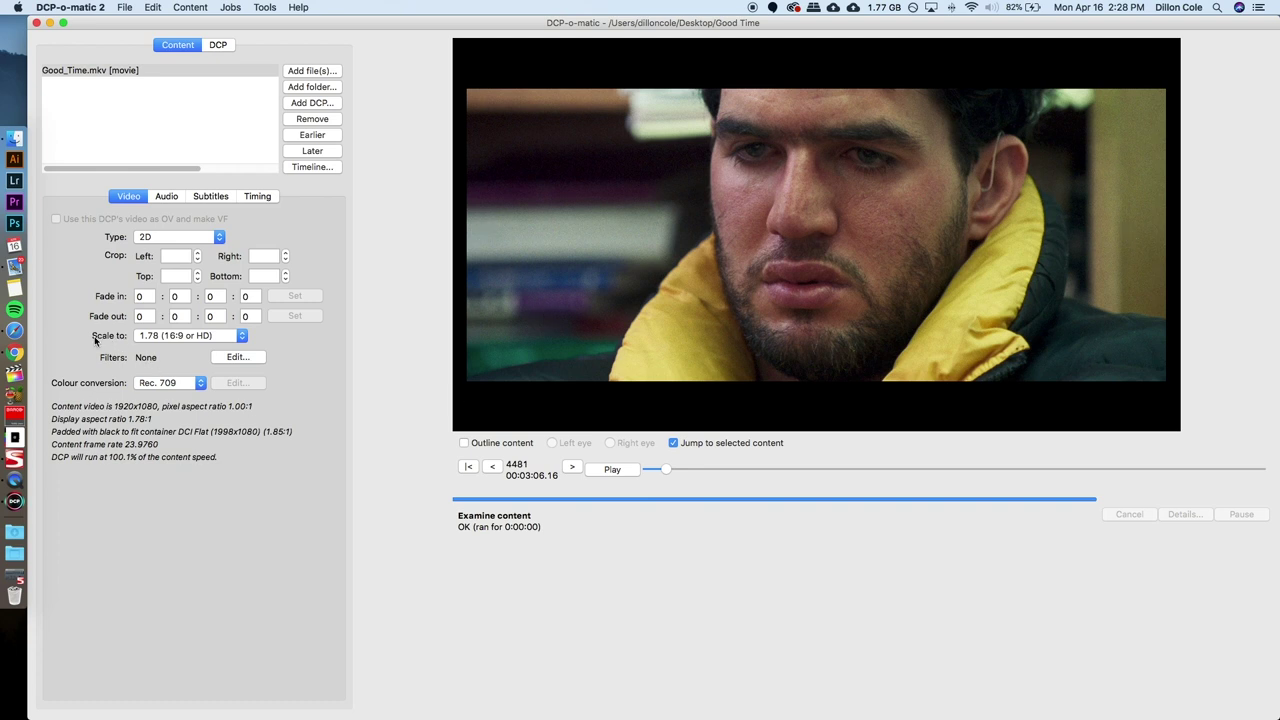
{"action": "left_click", "coordinate": [162, 336]}
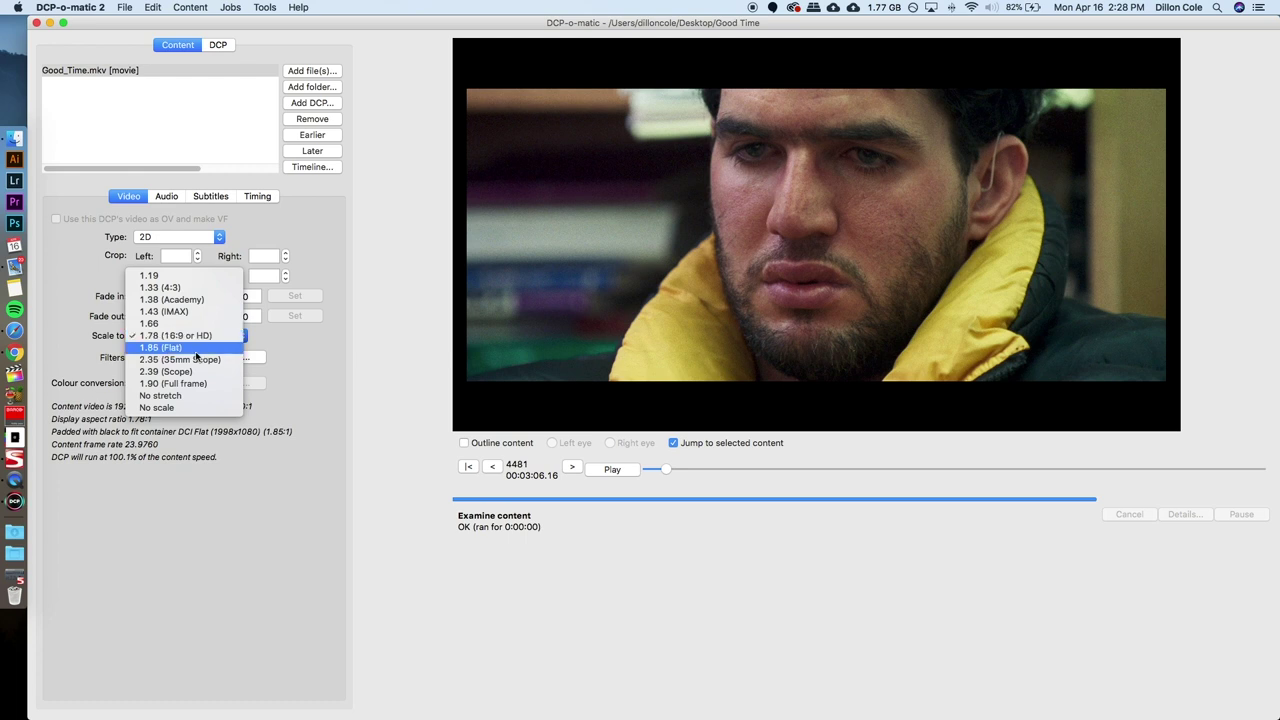
{"action": "left_click", "coordinate": [199, 374]}
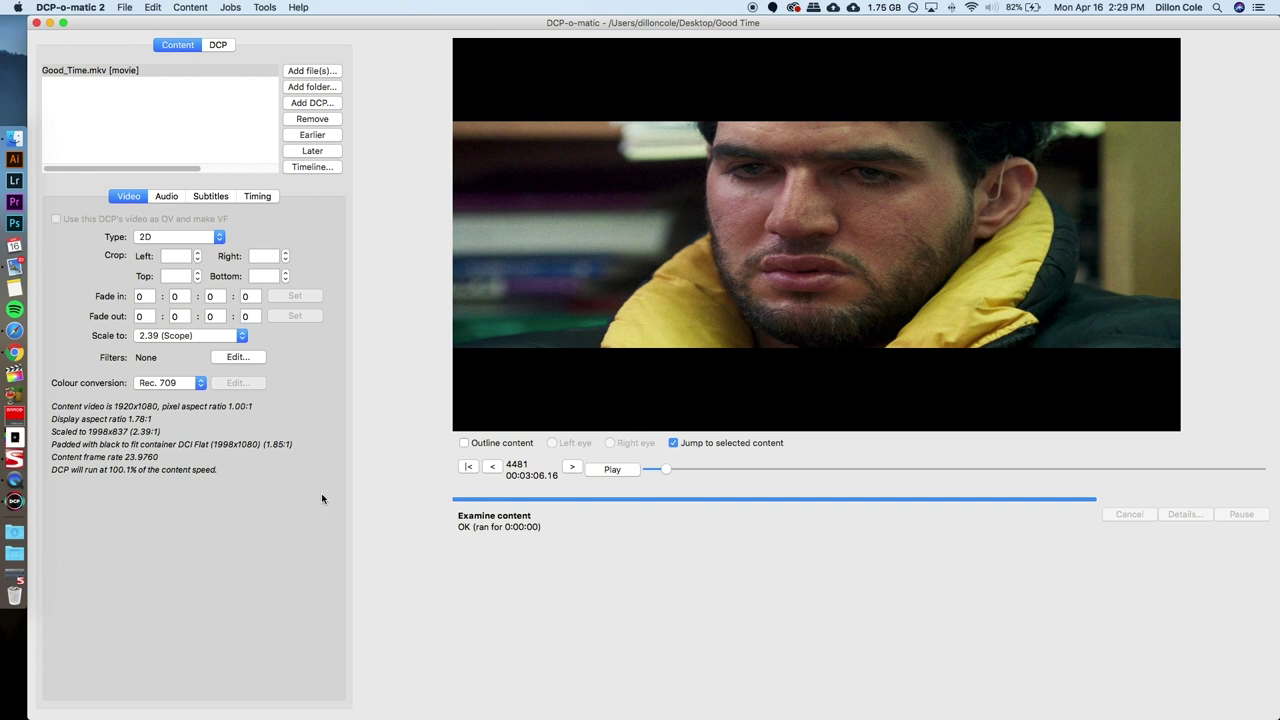
Step: Choose DCI Scope (2048x858) as the DCP container, then return to the content settings
{"action": "left_click", "coordinate": [217, 46]}
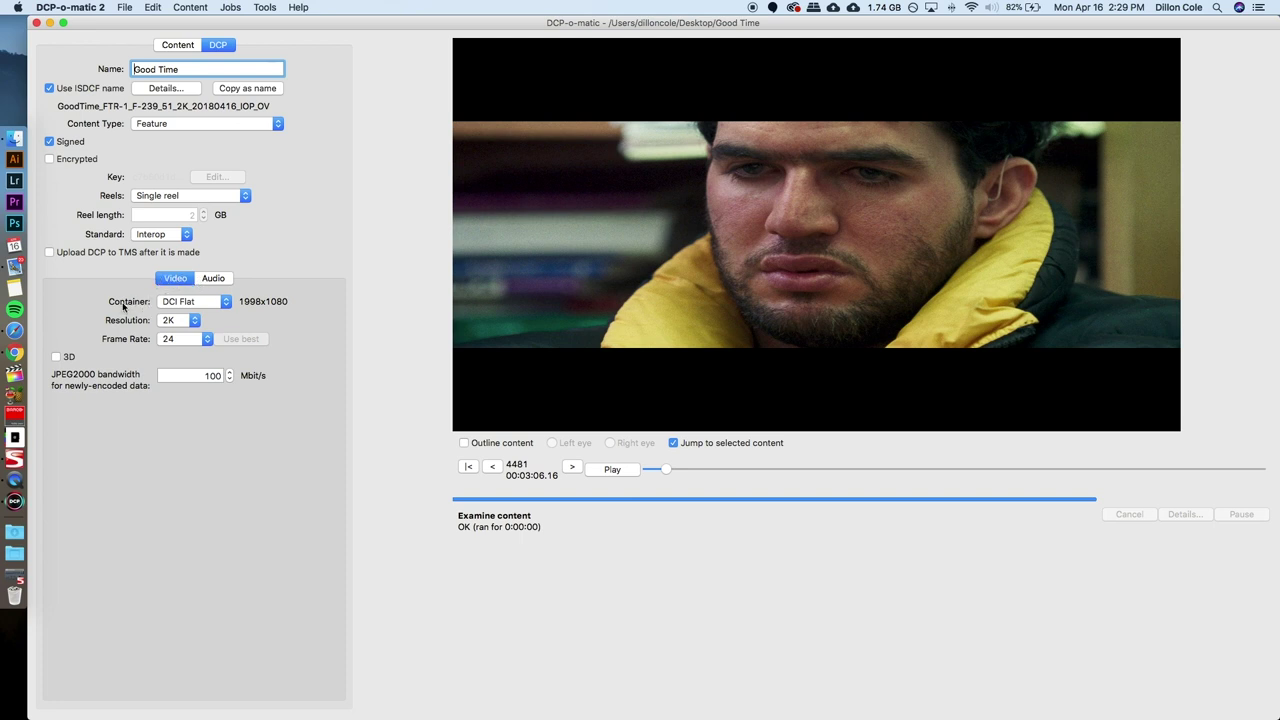
{"action": "left_click", "coordinate": [200, 303]}
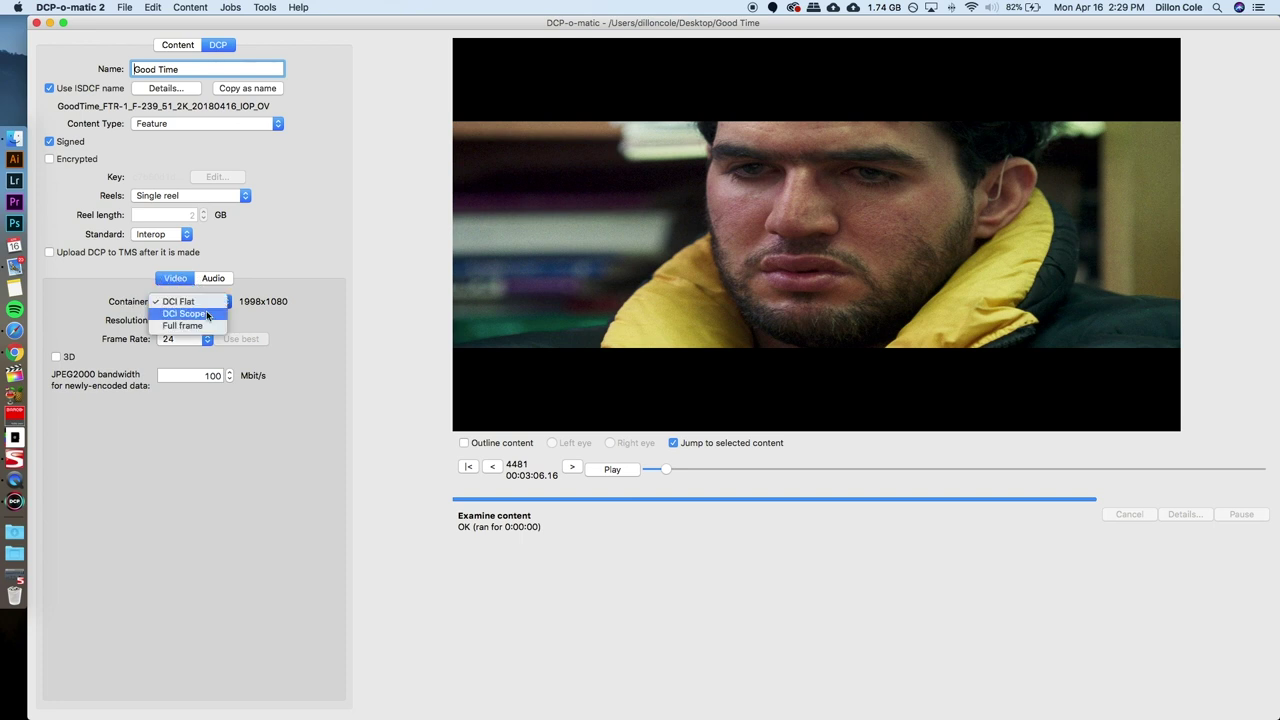
{"action": "left_click", "coordinate": [207, 315]}
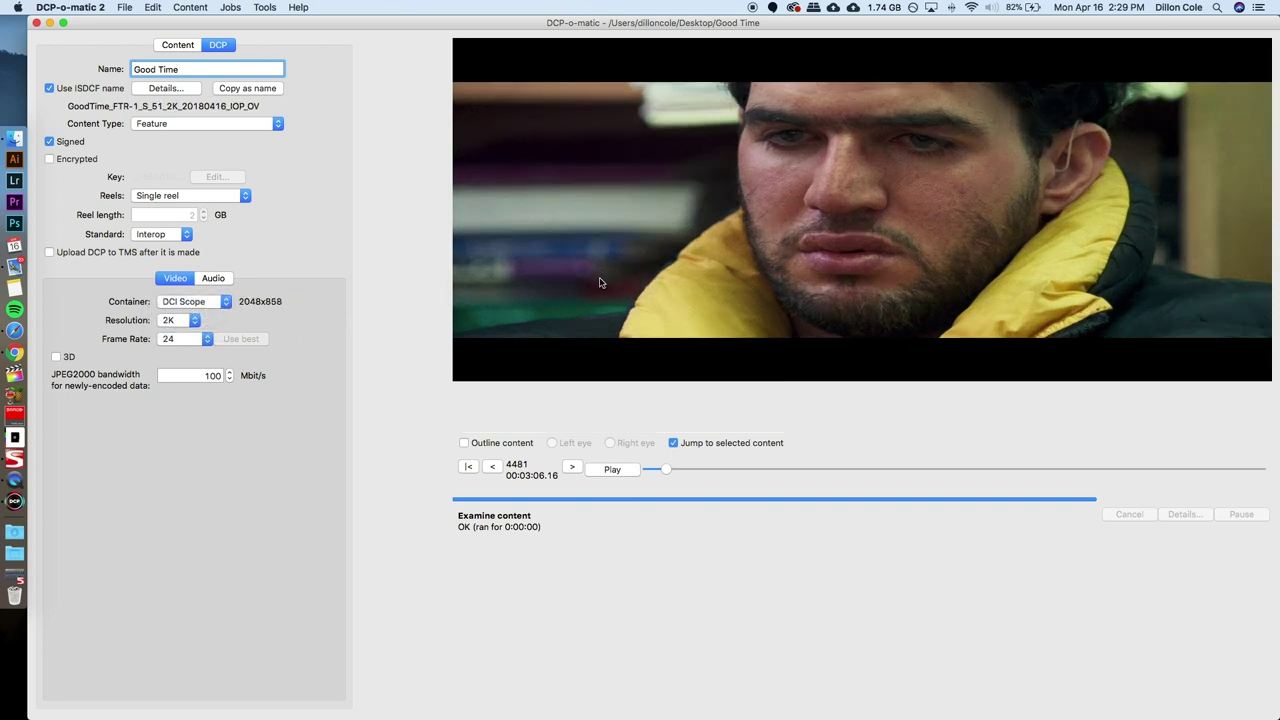
{"action": "left_click", "coordinate": [177, 46]}
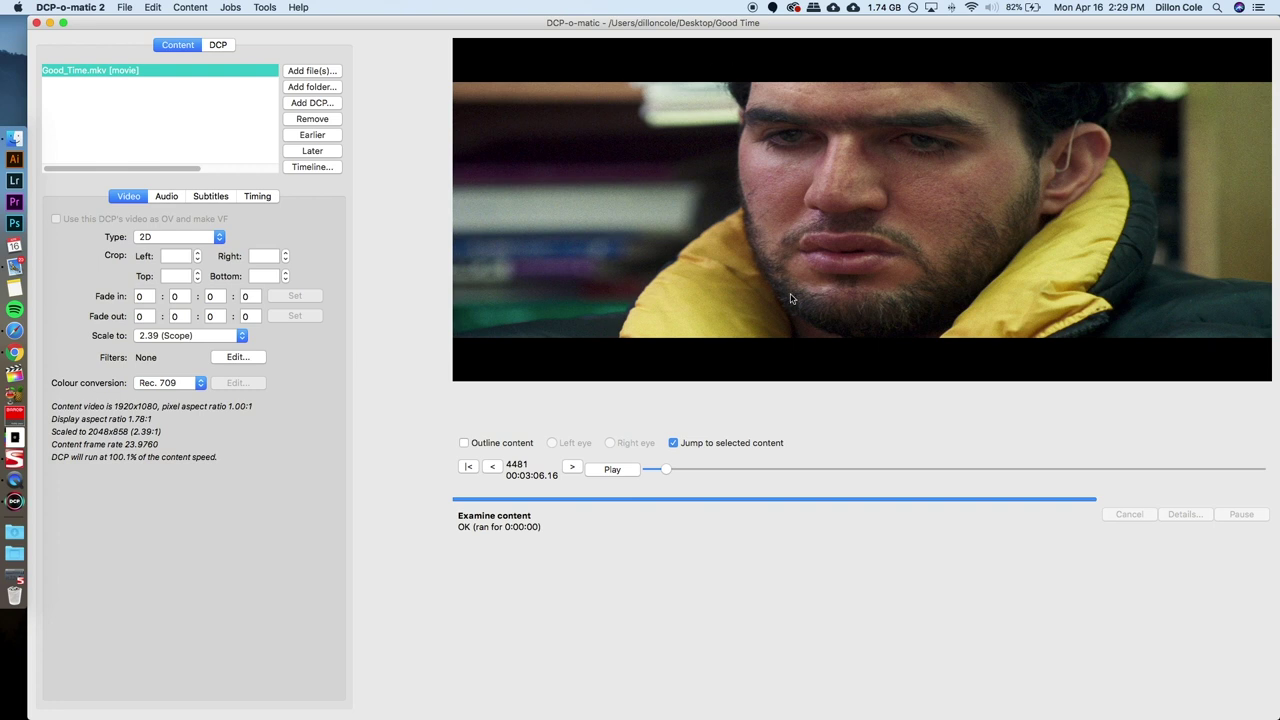
Step: Keep scaling at 2.39 (Scope) and crop 140 pixels top, 138 pixels bottom
{"action": "left_click", "coordinate": [210, 337]}
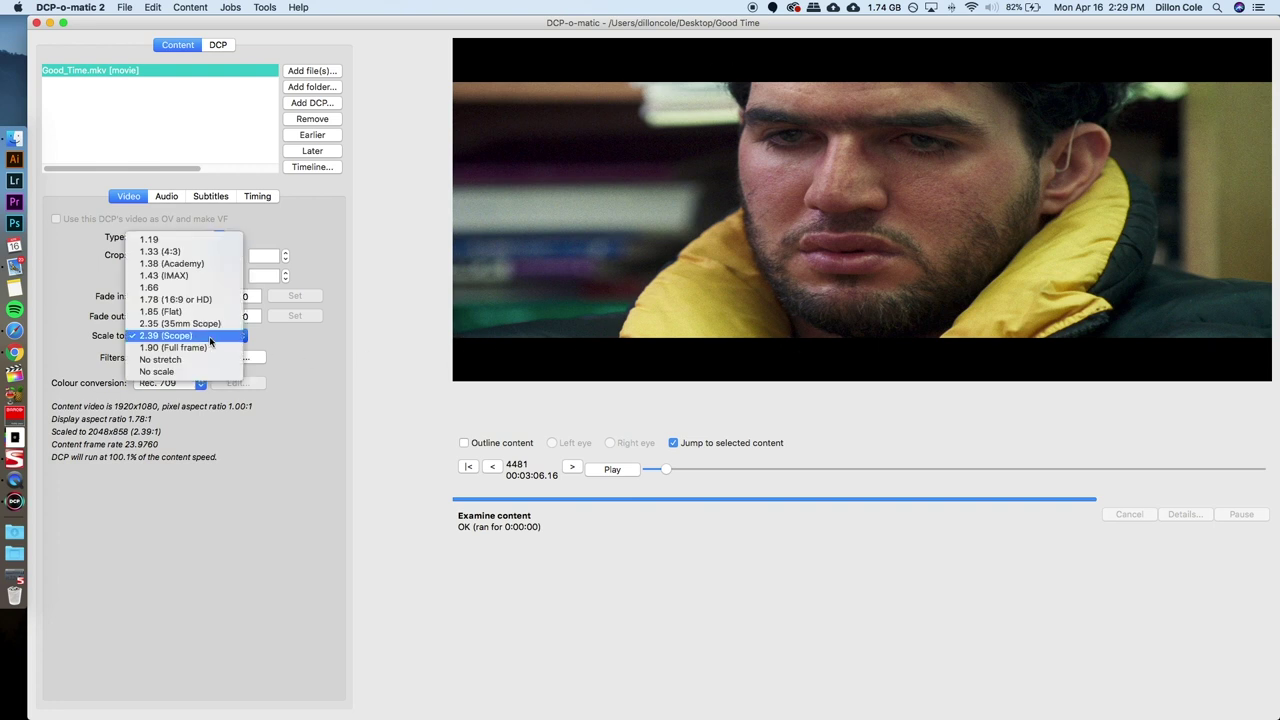
{"action": "left_click", "coordinate": [209, 340]}
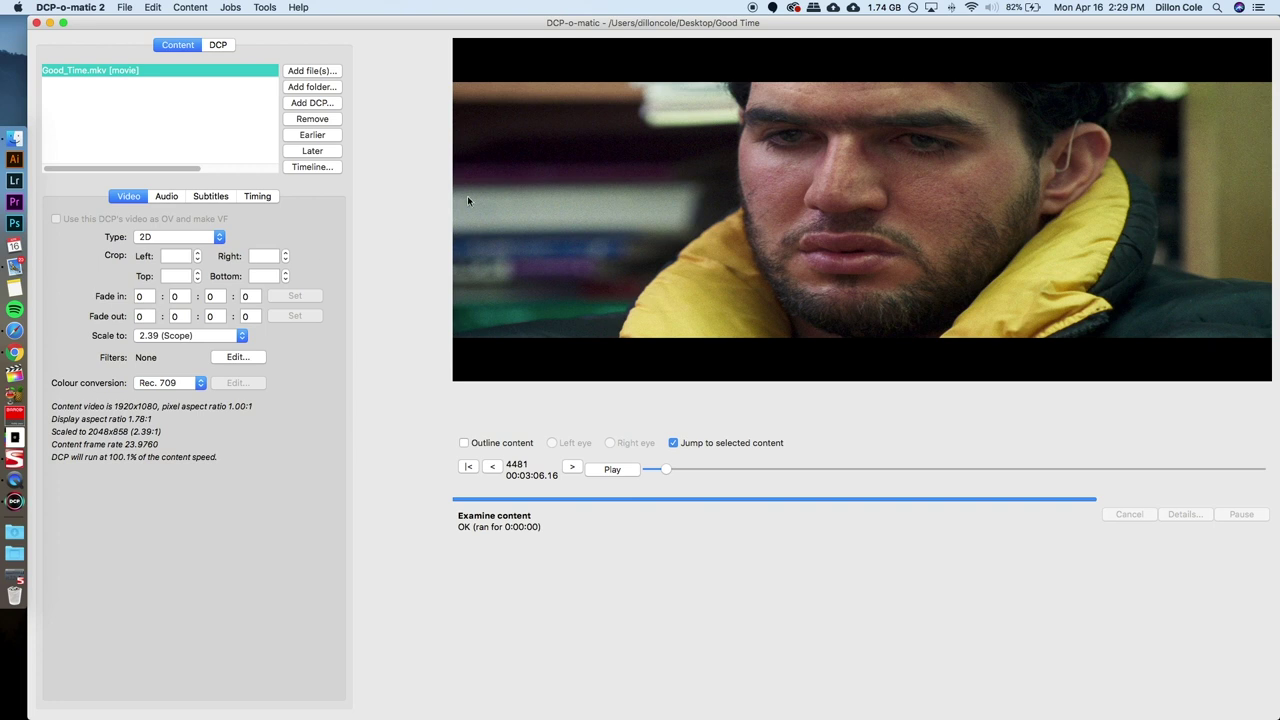
{"action": "left_click", "coordinate": [178, 275]}
{"action": "type", "text": "140"}
{"action": "key", "text": "Tab"}
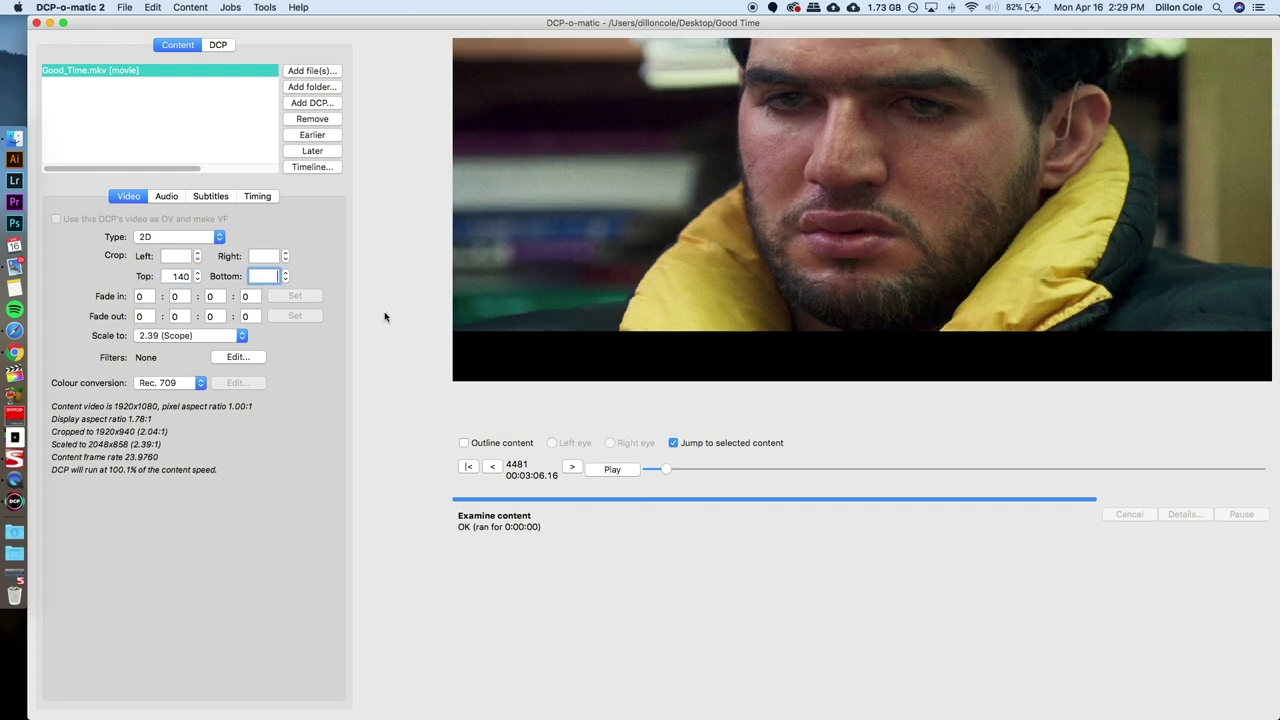
{"action": "type", "text": "138"}
{"action": "key", "text": "Return"}
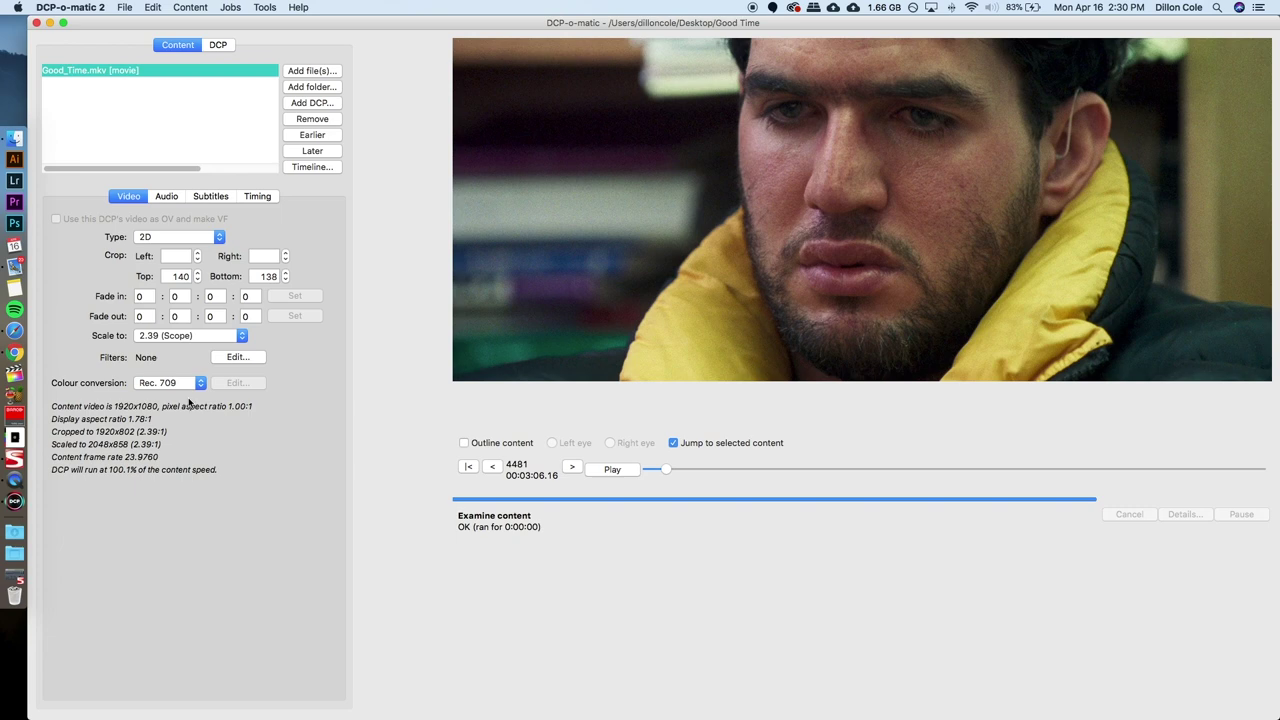
Step: Show the Colour conversion choices, with Rec. 709 currently selected
{"action": "left_click", "coordinate": [167, 389]}
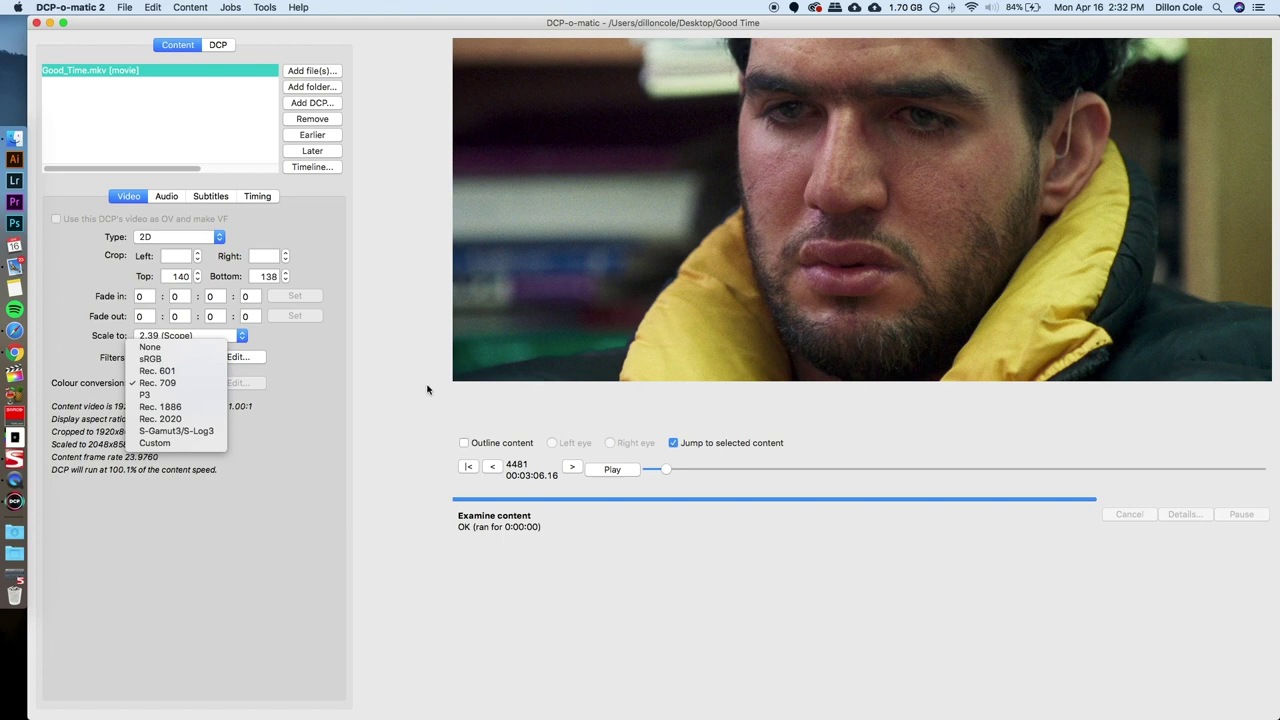
Step: Keep Rec. 709 colour conversion and switch to the Audio settings
{"action": "left_click", "coordinate": [158, 384]}
{"action": "left_click", "coordinate": [167, 196]}
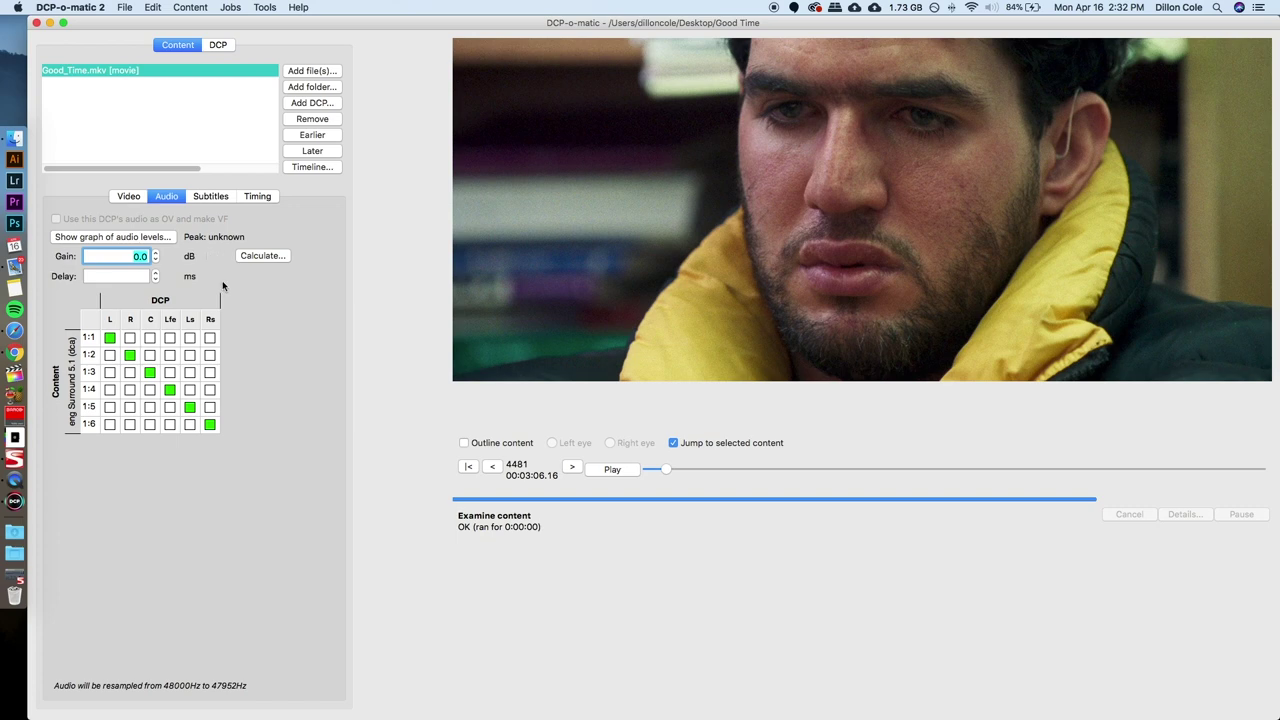
{"action": "left_click", "coordinate": [213, 199]}
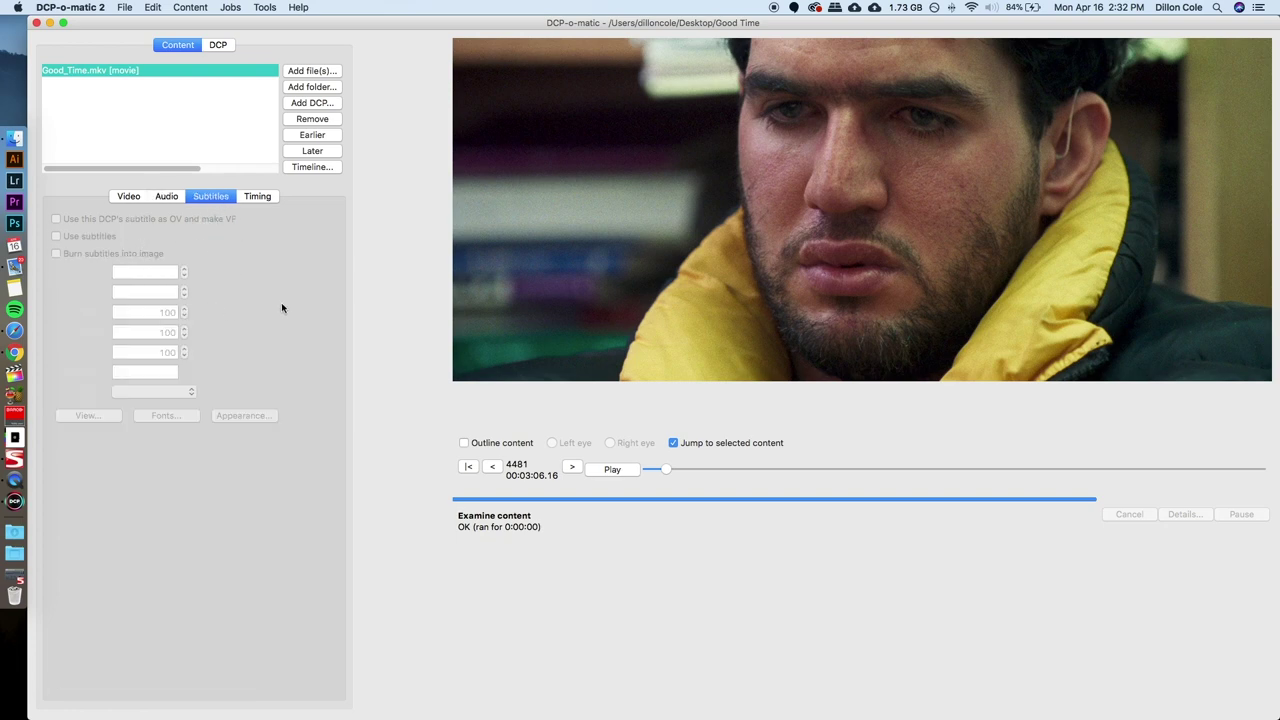
{"action": "left_click", "coordinate": [166, 196]}
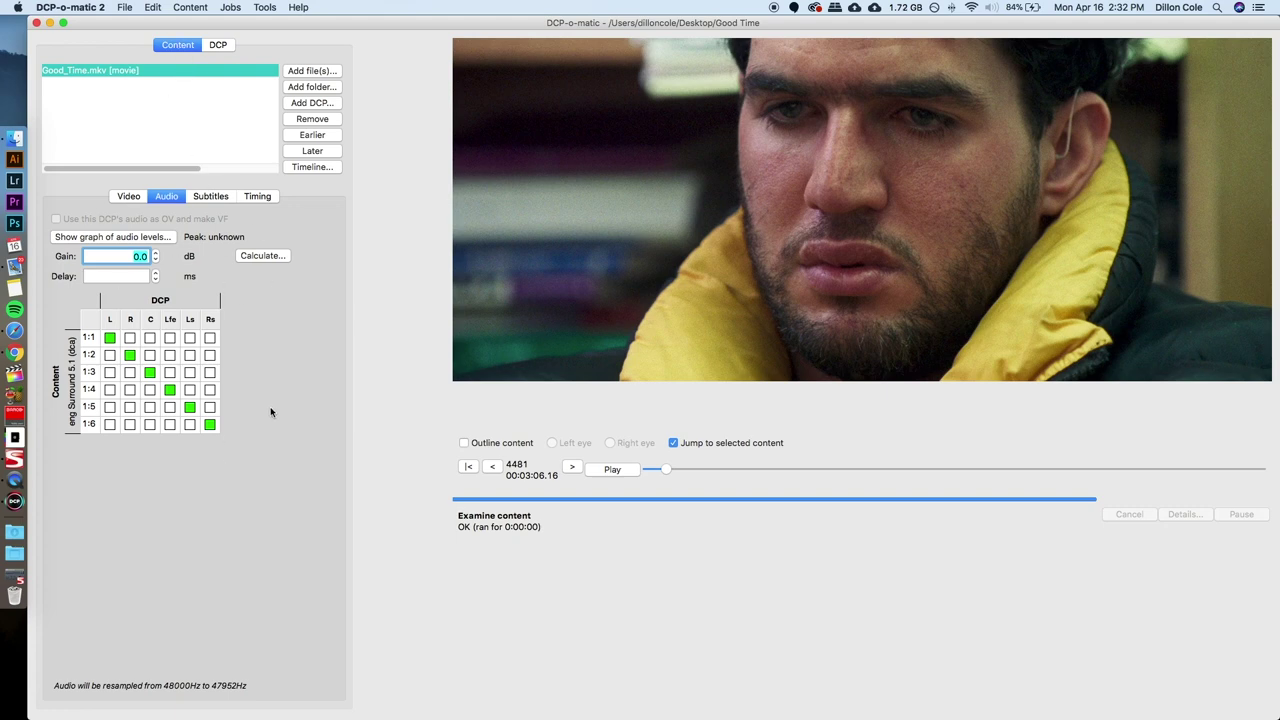
Step: Bring up the ISDCF name details from the DCP settings
{"action": "left_click", "coordinate": [220, 45]}
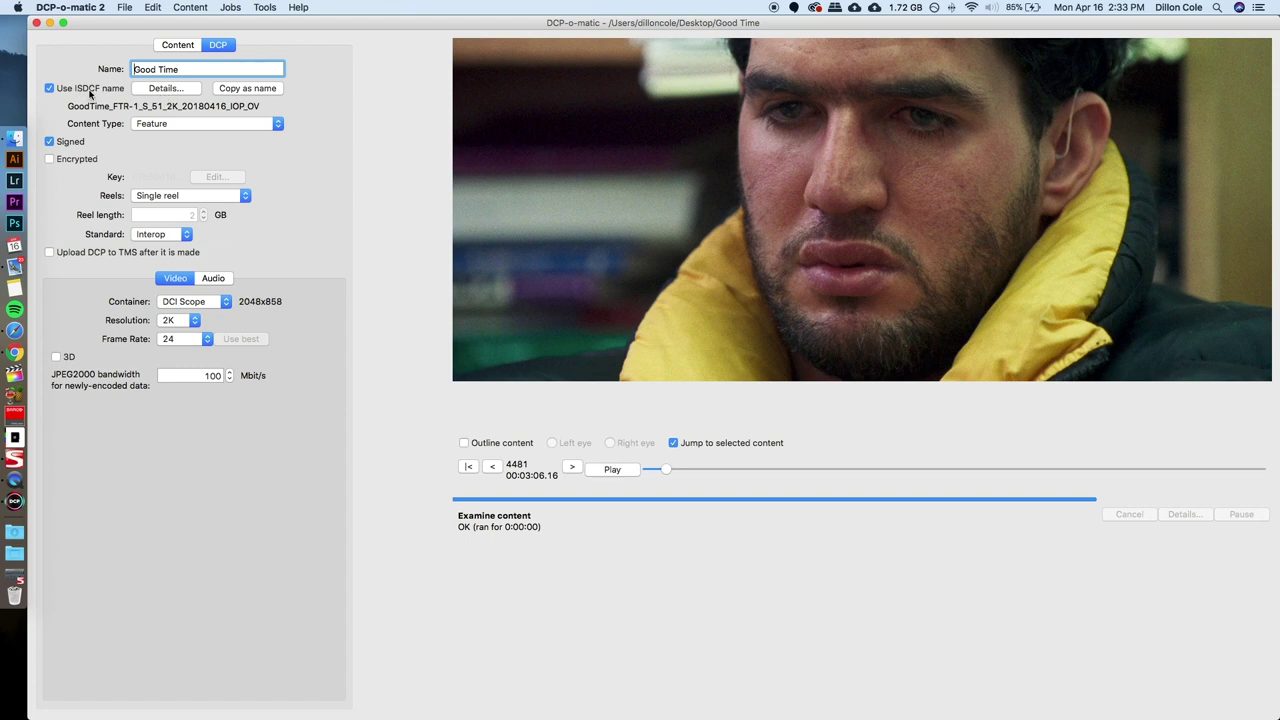
{"action": "left_click", "coordinate": [166, 89]}
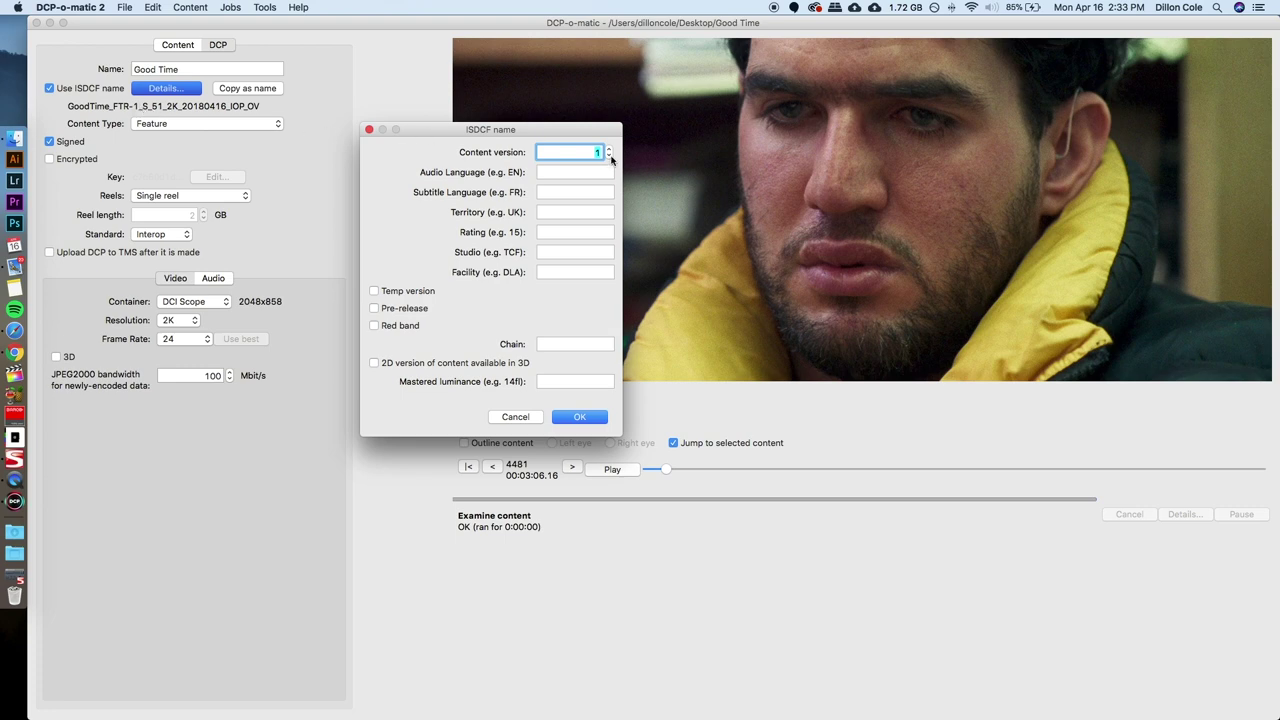
Step: Set audio language EN and subtitle language XX, leave Red band off, and confirm
{"action": "left_click", "coordinate": [554, 172]}
{"action": "type", "text": "EN"}
{"action": "left_click", "coordinate": [559, 189]}
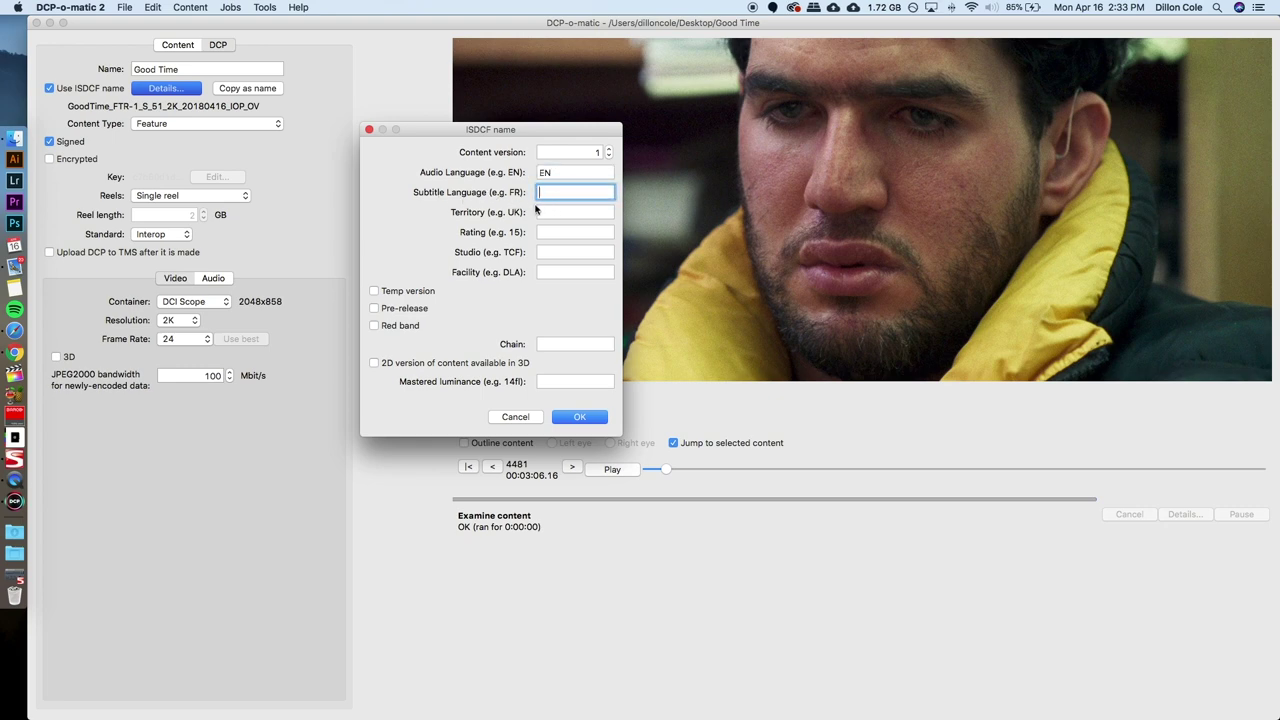
{"action": "type", "text": "XX"}
{"action": "left_click", "coordinate": [546, 213]}
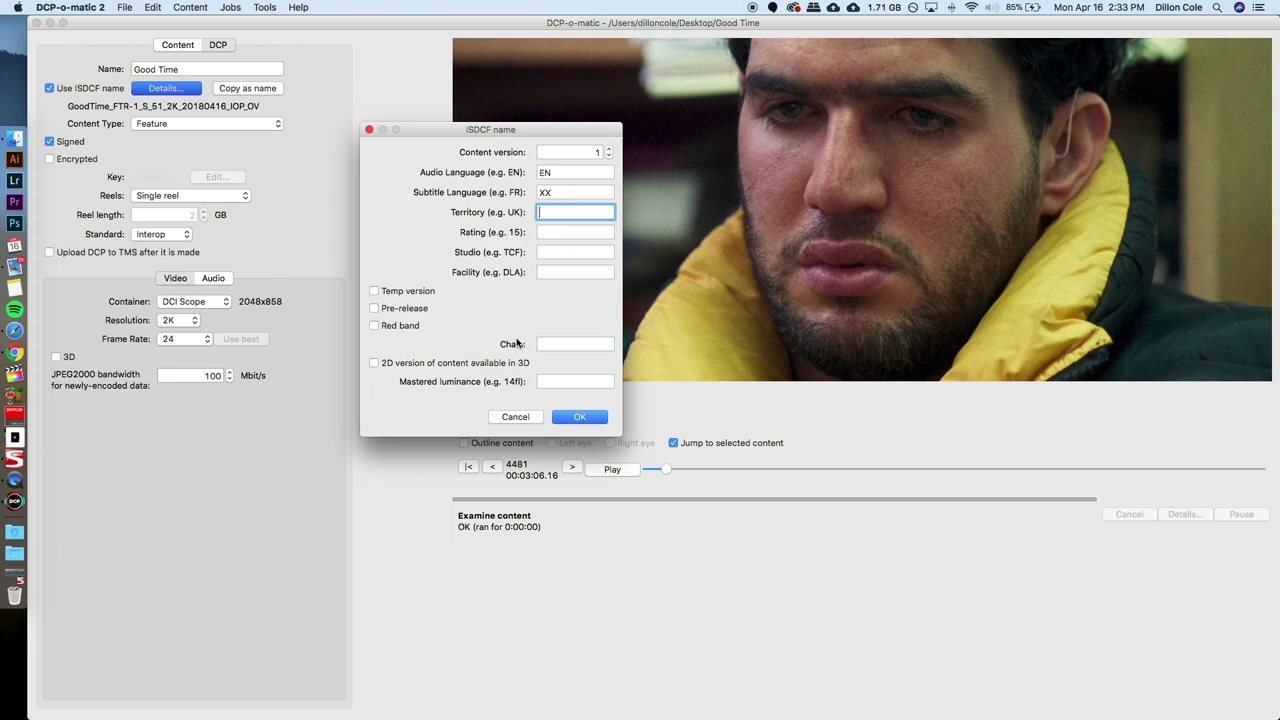
{"action": "left_click", "coordinate": [395, 328]}
{"action": "left_click", "coordinate": [395, 328]}
{"action": "left_click", "coordinate": [577, 417]}
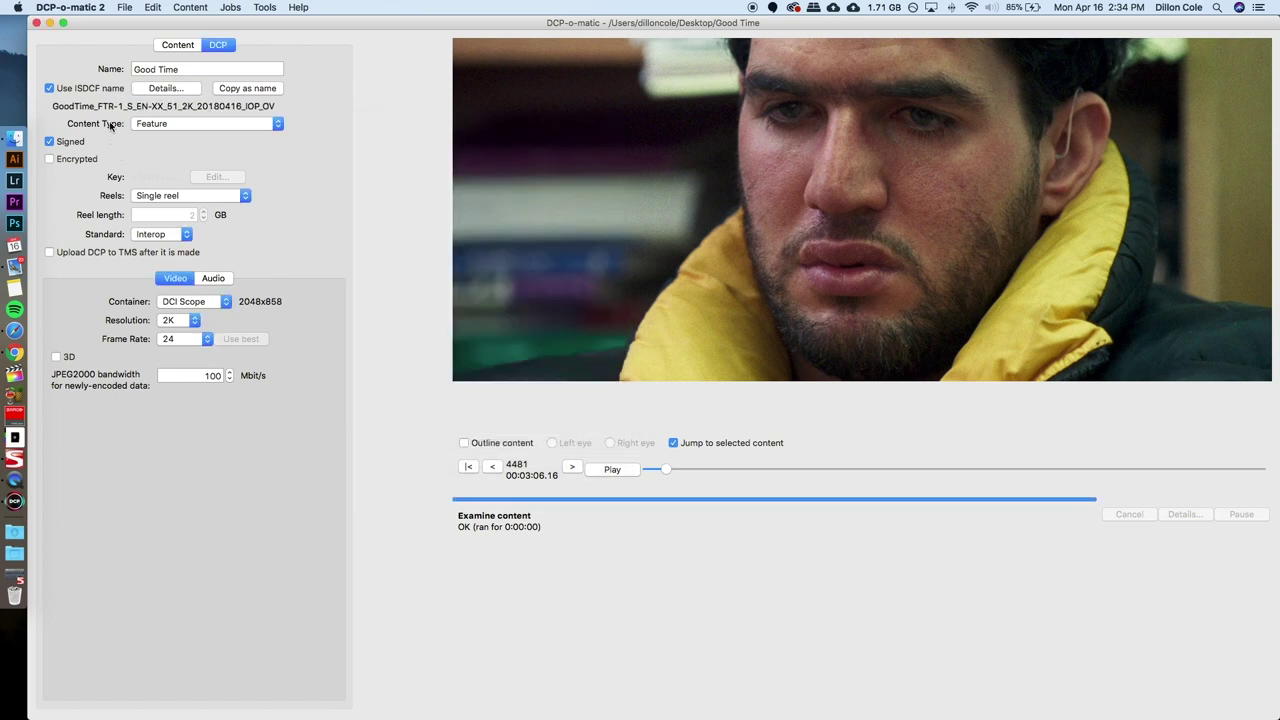
Step: Copy the ISDCF name into the DCP name and delete '-1' to get GoodTime_FTR_S_EN-XX_51_2K_20180416_IOP_OV
{"action": "left_click", "coordinate": [249, 90]}
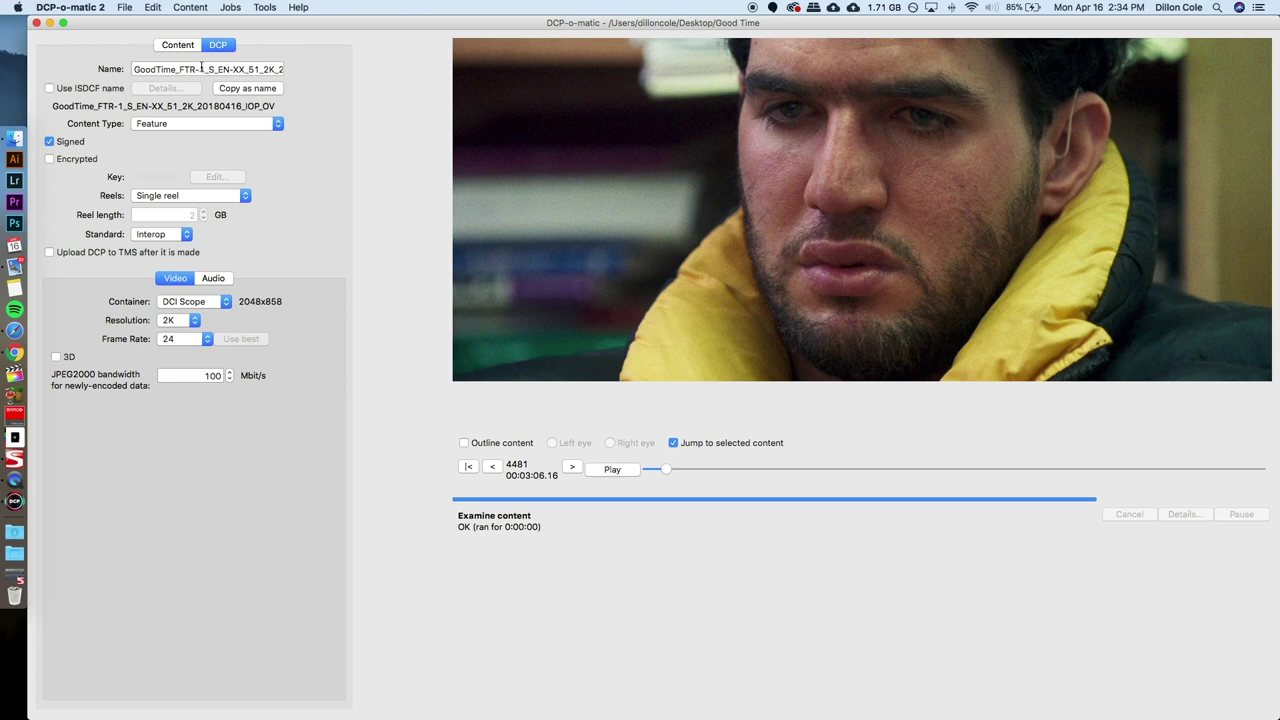
{"action": "left_click", "coordinate": [204, 69]}
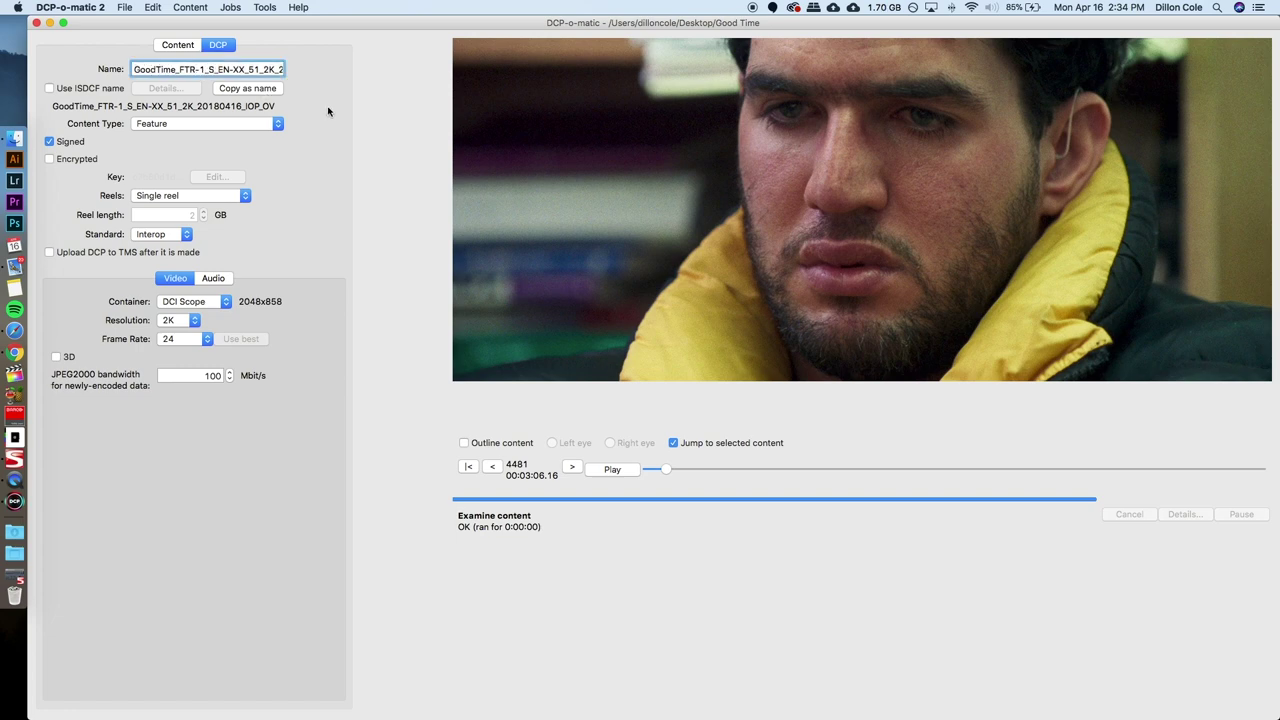
{"action": "key", "text": "BackSpace"}
{"action": "key", "text": "BackSpace"}
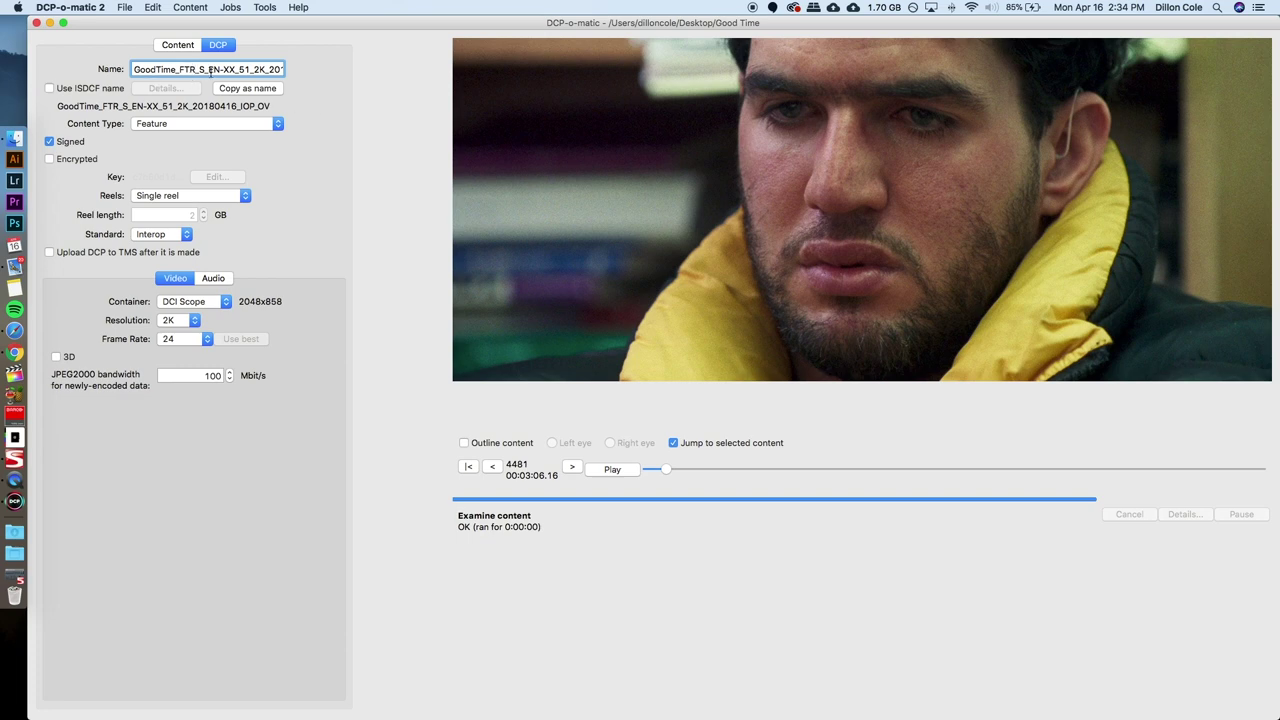
{"action": "left_click", "coordinate": [268, 69]}
{"action": "key", "text": "Right"}
{"action": "key", "text": "Right"}
{"action": "key", "text": "Right"}
{"action": "key", "text": "Right"}
{"action": "key", "text": "Right"}
{"action": "key", "text": "Right"}
{"action": "key", "text": "Right"}
{"action": "key", "text": "Right"}
{"action": "key", "text": "Right"}
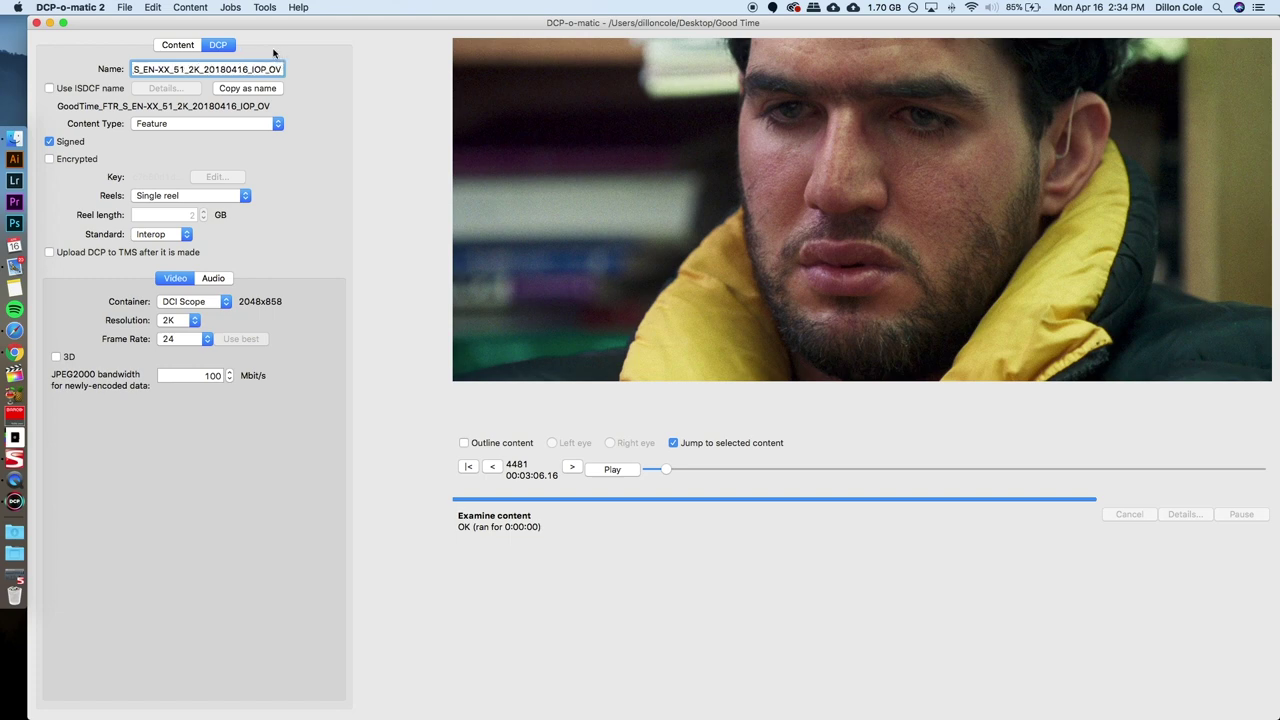
{"action": "mouse_move", "coordinate": [282, 69]}
{"action": "left_mouse_down"}
{"action": "mouse_move", "coordinate": [208, 69]}
{"action": "mouse_move", "coordinate": [264, 66]}
{"action": "mouse_move", "coordinate": [297, 82]}
{"action": "left_mouse_up"}
{"action": "double_click", "coordinate": [229, 71]}
{"action": "left_click", "coordinate": [272, 68]}
Step: Set the standard to SMPTE, rename to GoodTime_FTR_S_EN-XX_51_2K_20180416_SMPTE_OV, and check reel splitting stays single-reel
{"action": "left_click", "coordinate": [176, 236]}
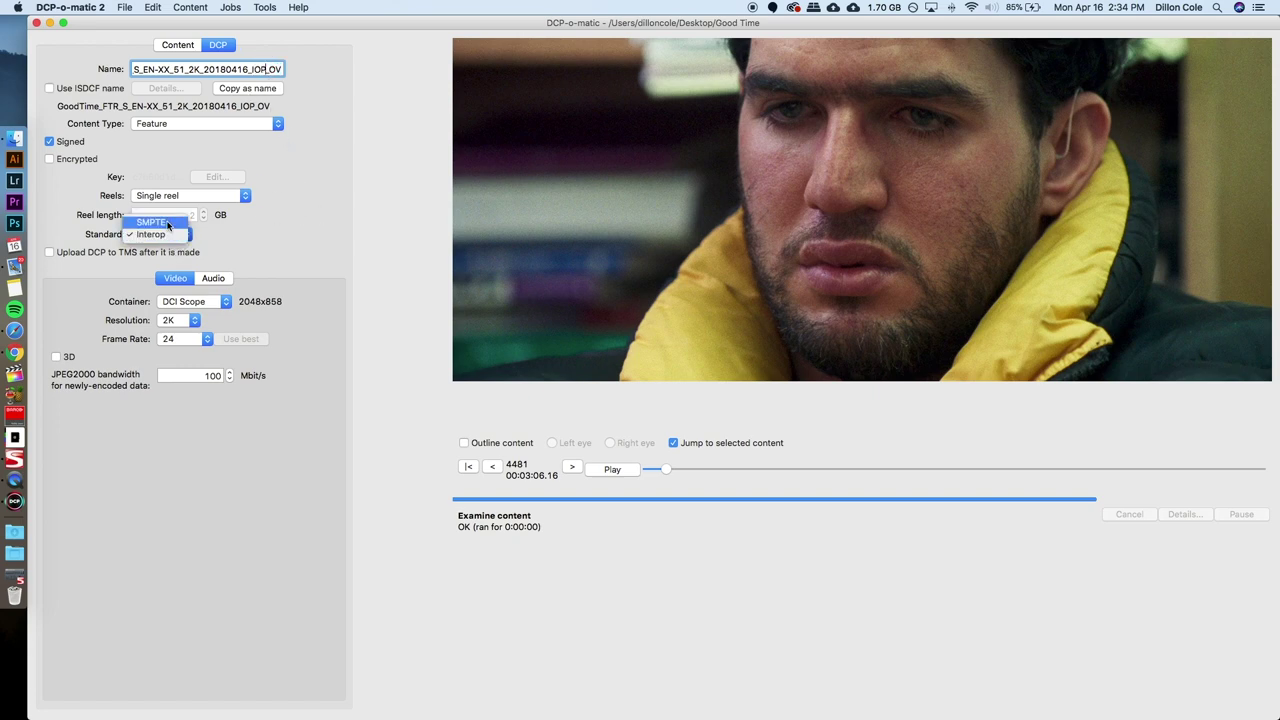
{"action": "left_click", "coordinate": [160, 218]}
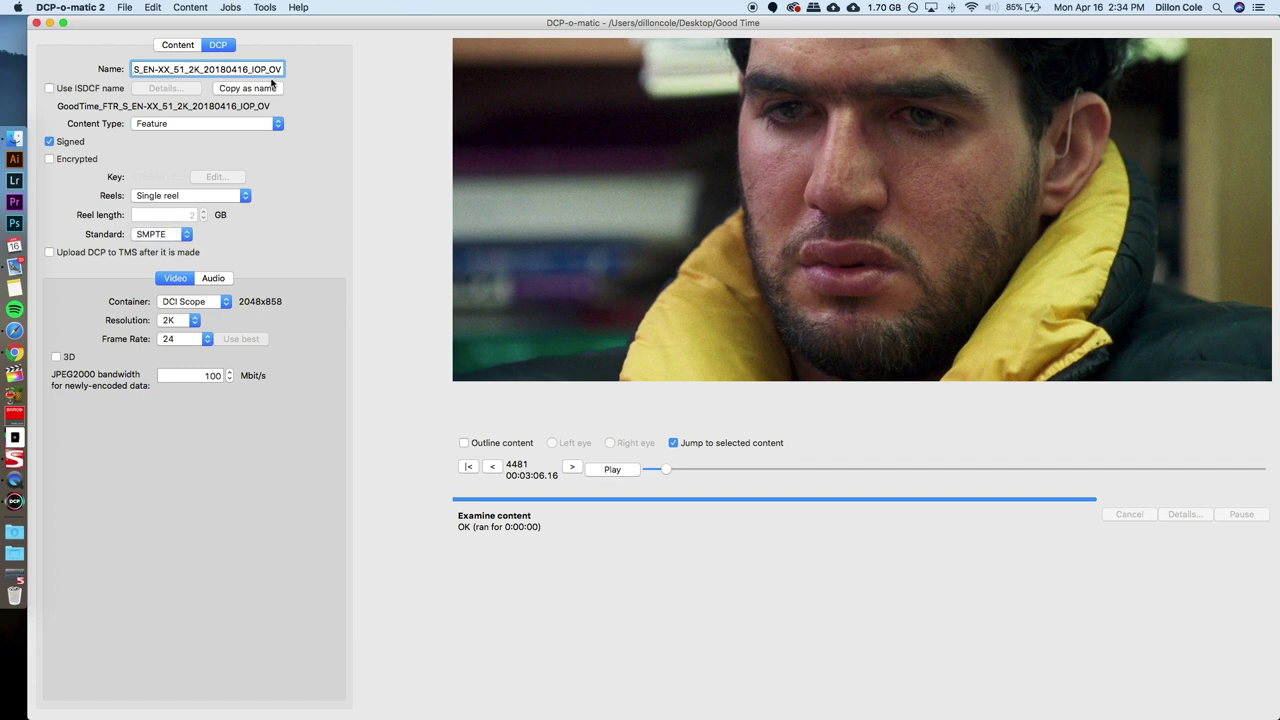
{"action": "key", "text": "BackSpace"}
{"action": "key", "text": "BackSpace"}
{"action": "key", "text": "BackSpace"}
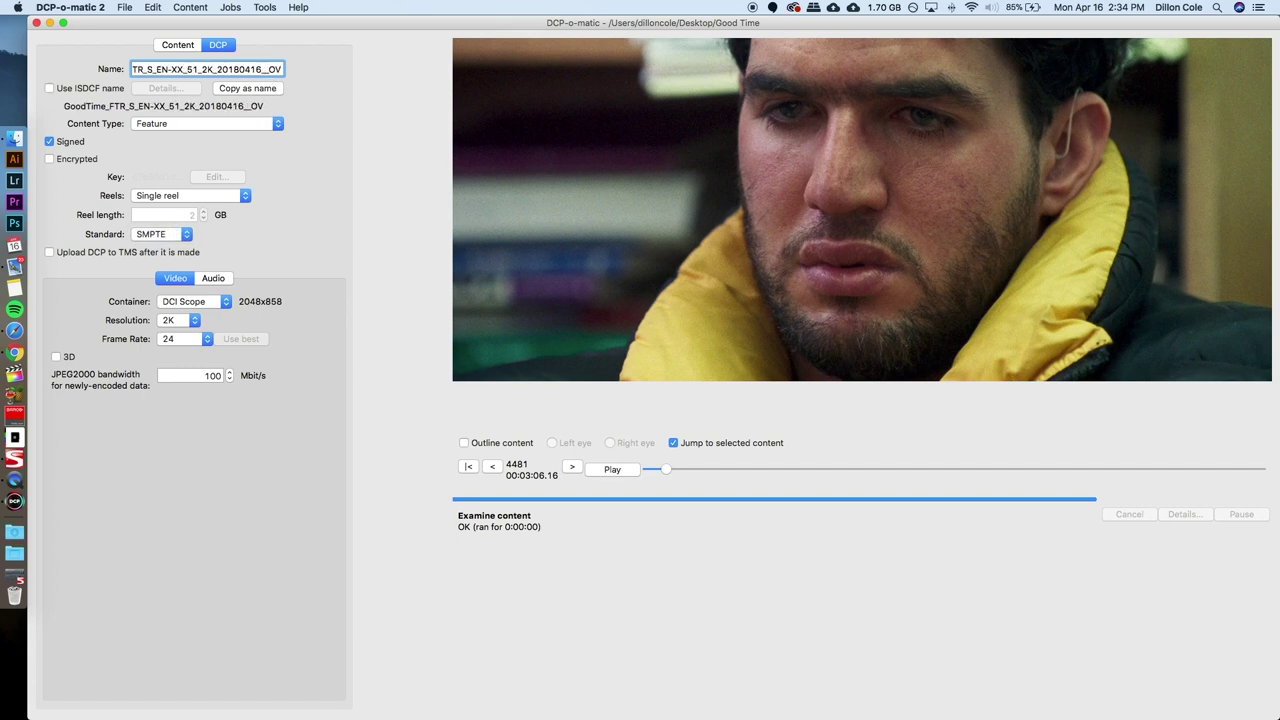
{"action": "type", "text": "SMPTE_"}
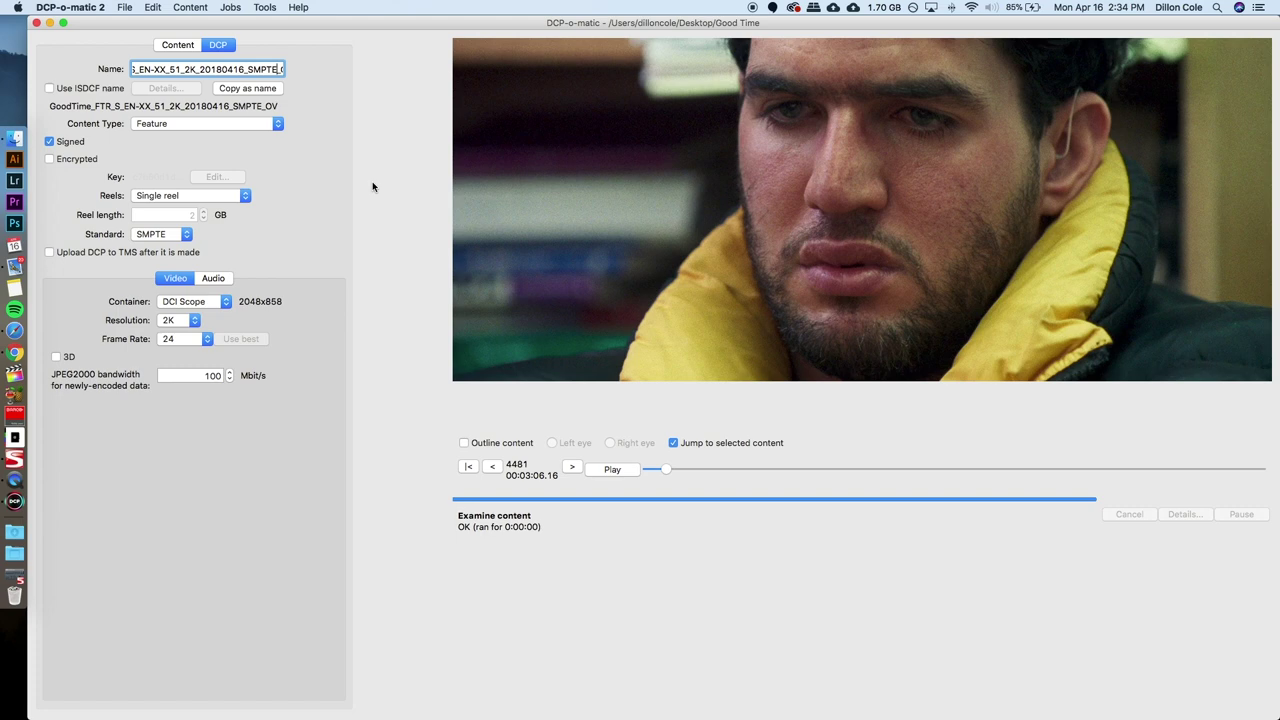
{"action": "left_click", "coordinate": [166, 156]}
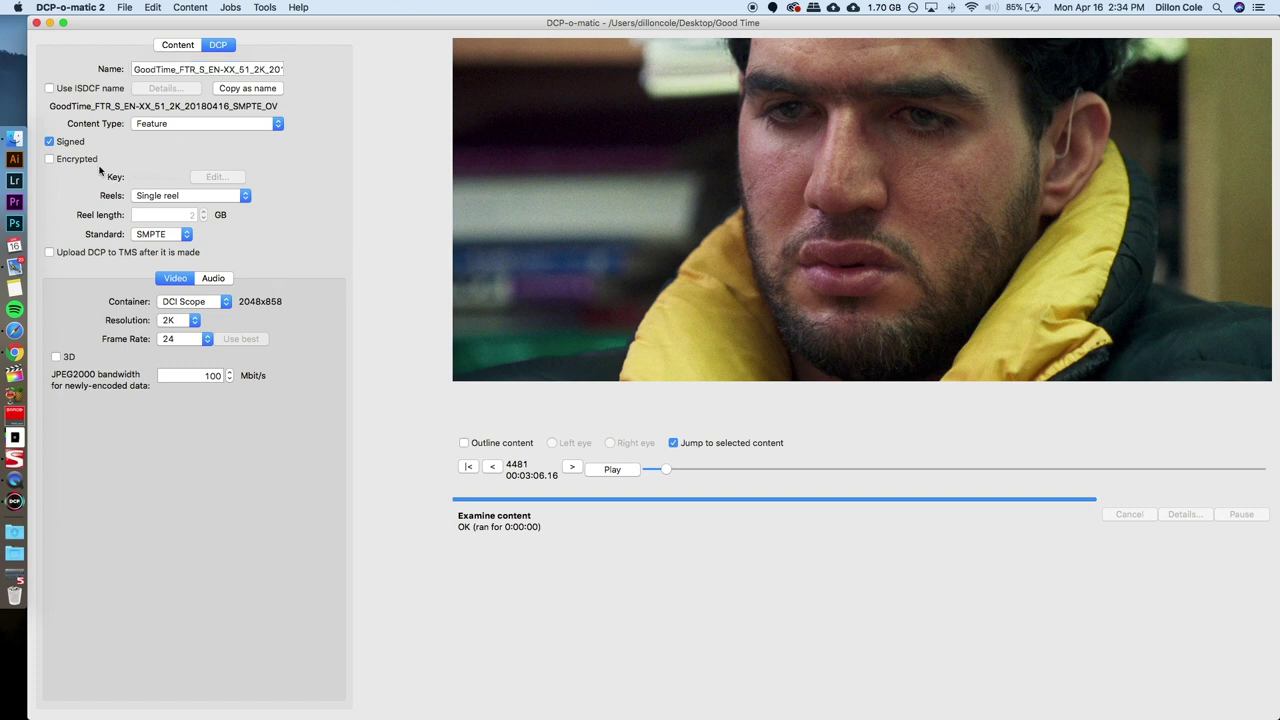
{"action": "left_click", "coordinate": [207, 200]}
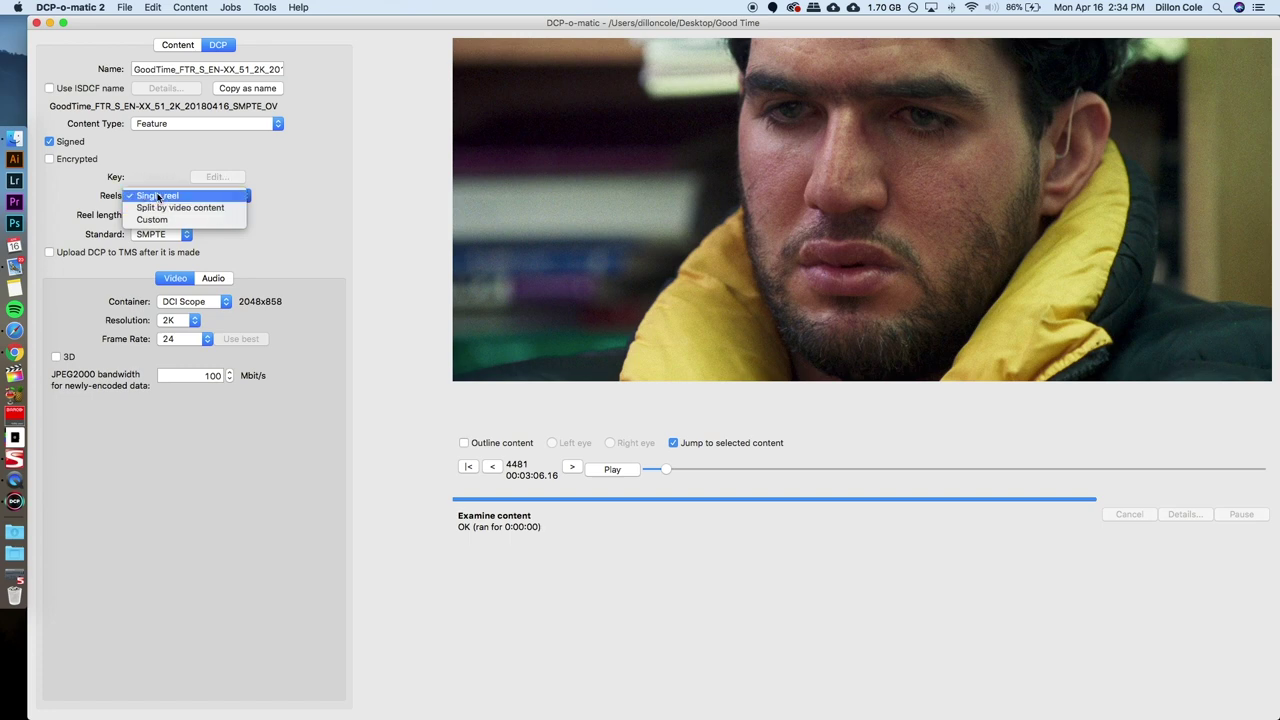
{"action": "left_click", "coordinate": [150, 175]}
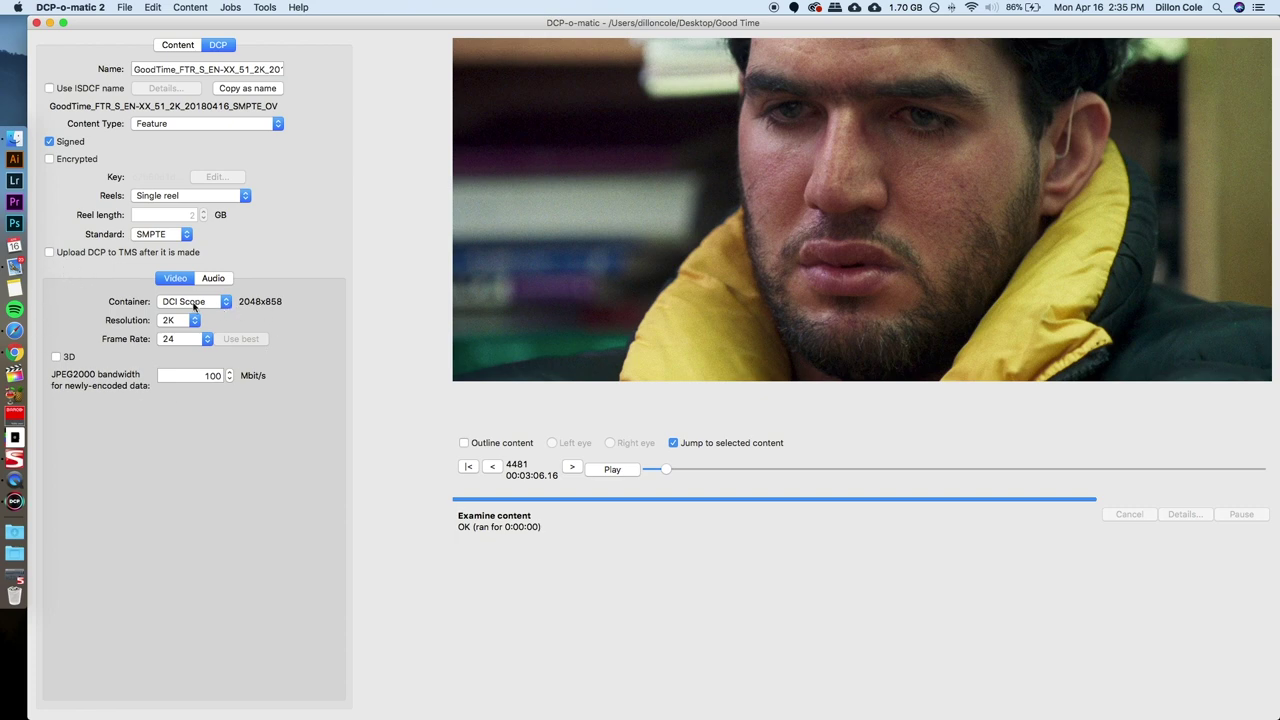
{"action": "left_click", "coordinate": [175, 327]}
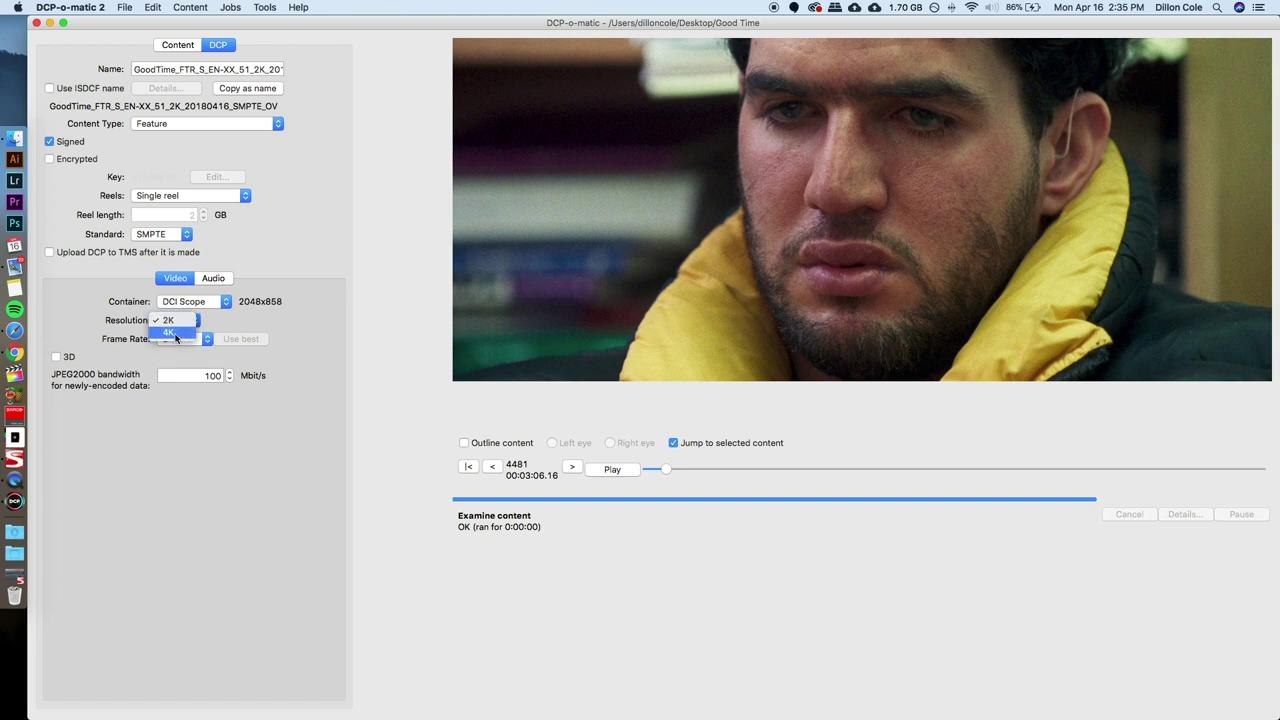
{"action": "left_click", "coordinate": [90, 314]}
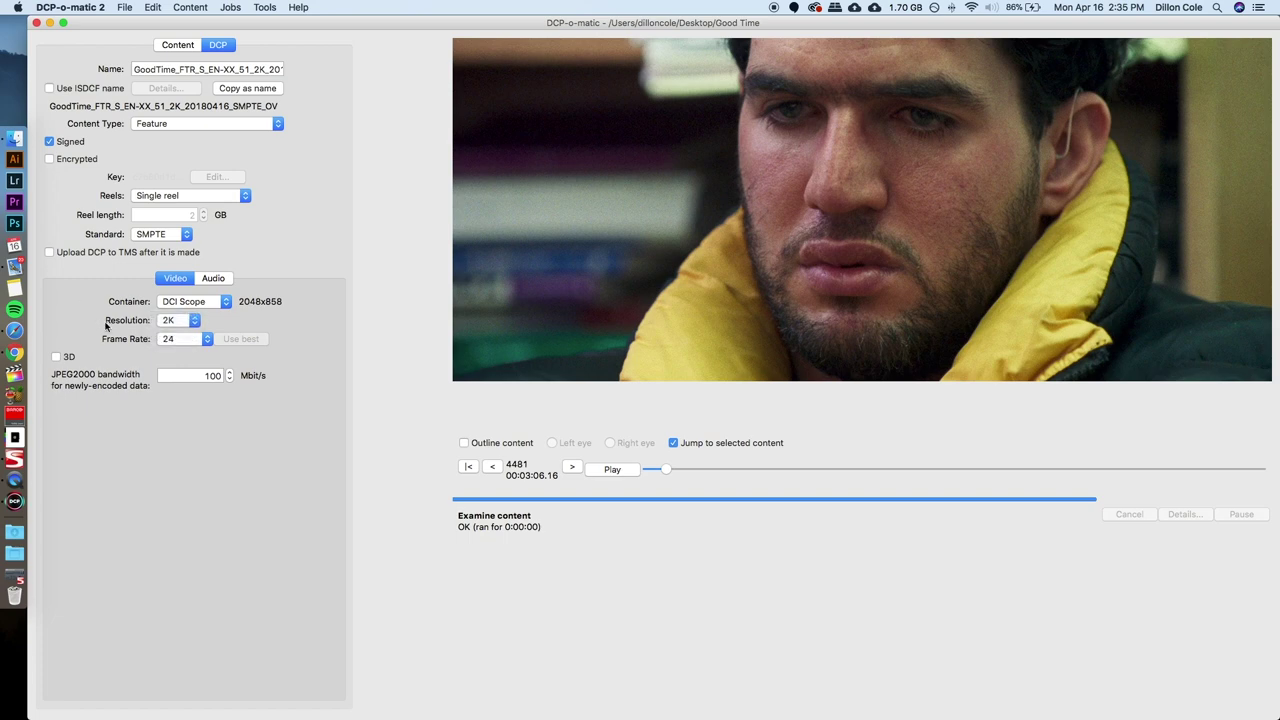
{"action": "left_click", "coordinate": [188, 340]}
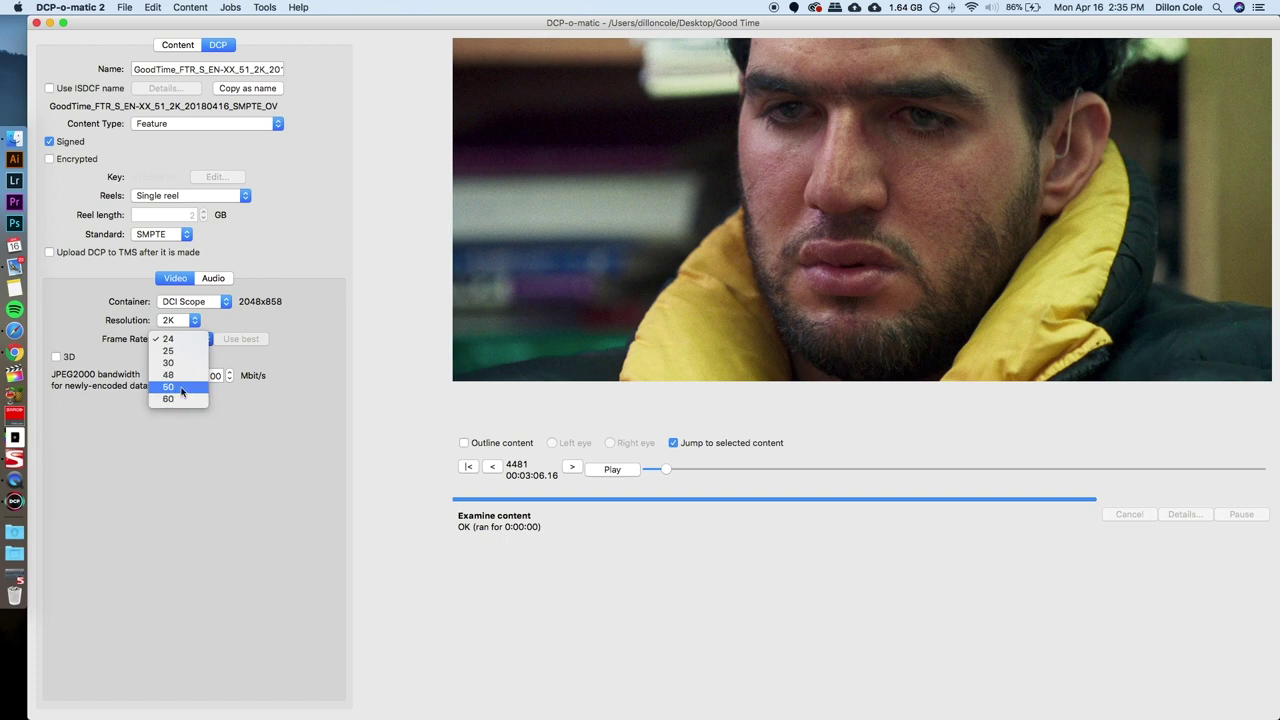
{"action": "left_click", "coordinate": [164, 340]}
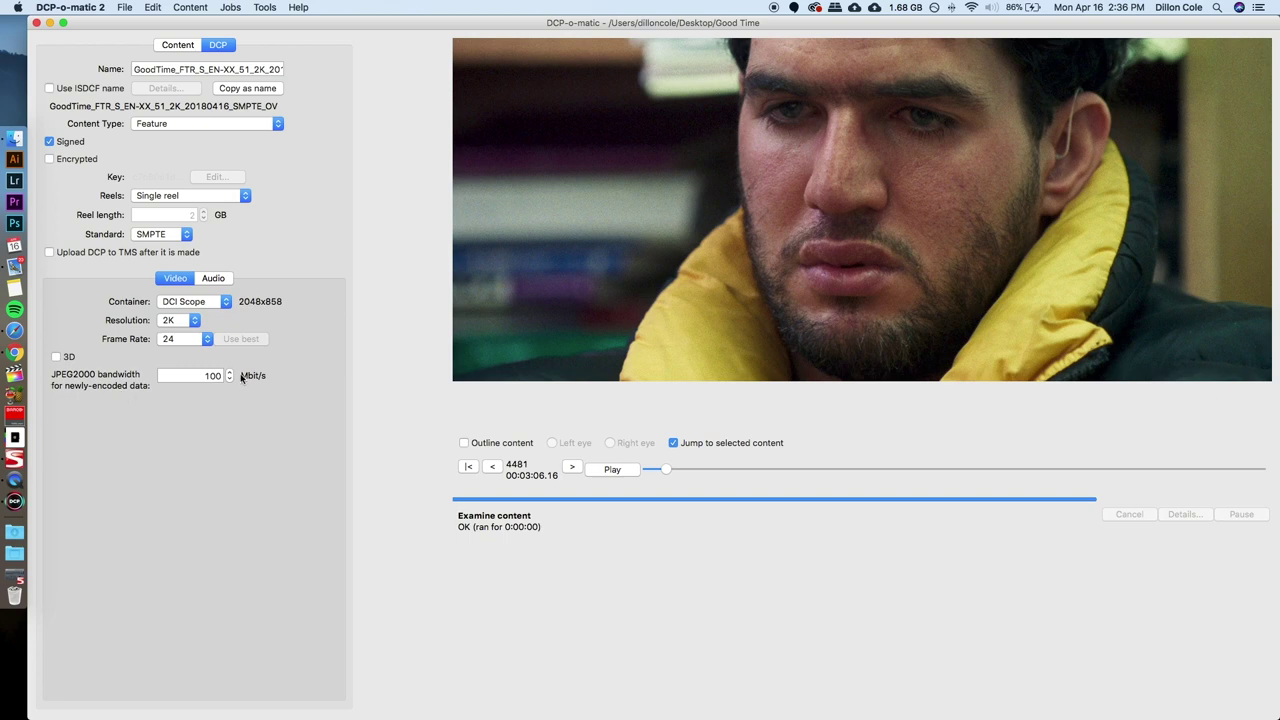
{"action": "left_click", "coordinate": [271, 375]}
{"action": "double_click", "coordinate": [213, 375]}
{"action": "type", "text": "250"}
{"action": "key", "text": "Return"}
{"action": "left_click", "coordinate": [263, 378]}
{"action": "type", "text": "100"}
{"action": "left_click", "coordinate": [266, 457]}
{"action": "double_click", "coordinate": [200, 375]}
{"action": "type", "text": "250"}
{"action": "key", "text": "Return"}
{"action": "left_click", "coordinate": [201, 380]}
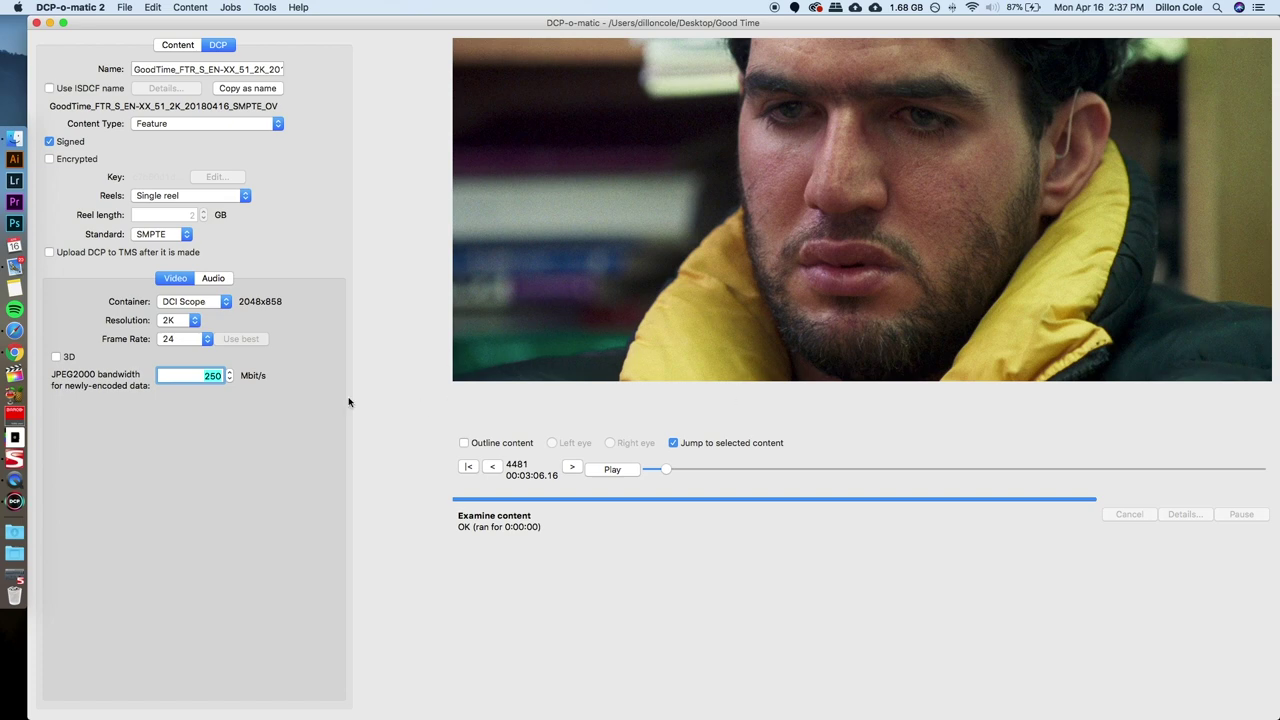
{"action": "type", "text": "100"}
{"action": "key", "text": "Return"}
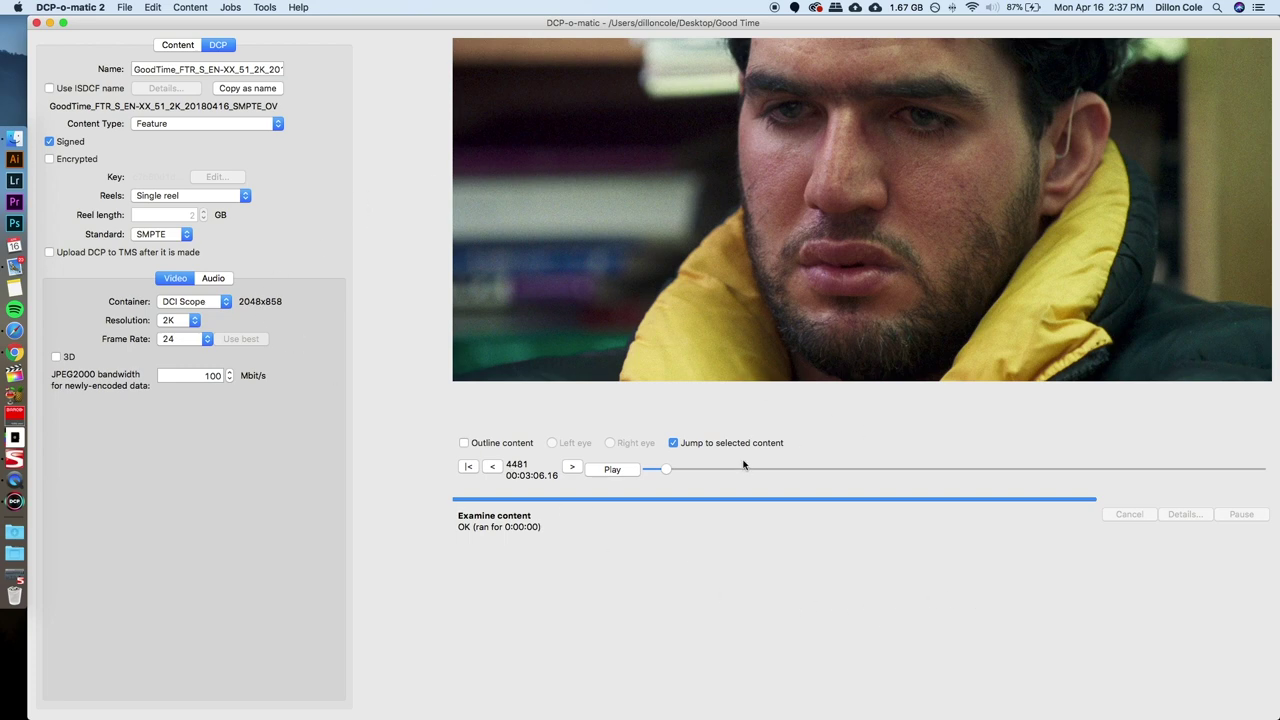
Step: Play the Good_Time preview for about 20 seconds to frame 4974, then go back to the Content settings
{"action": "left_click", "coordinate": [620, 469]}
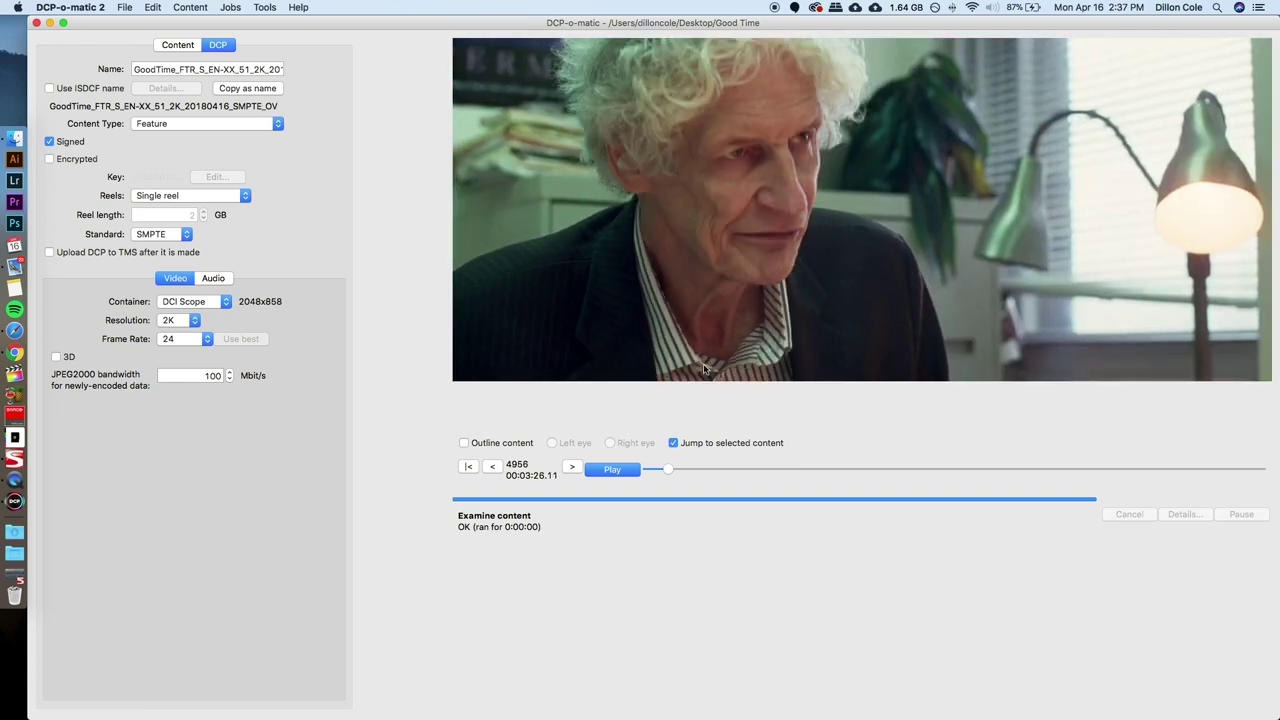
{"action": "left_click", "coordinate": [567, 470]}
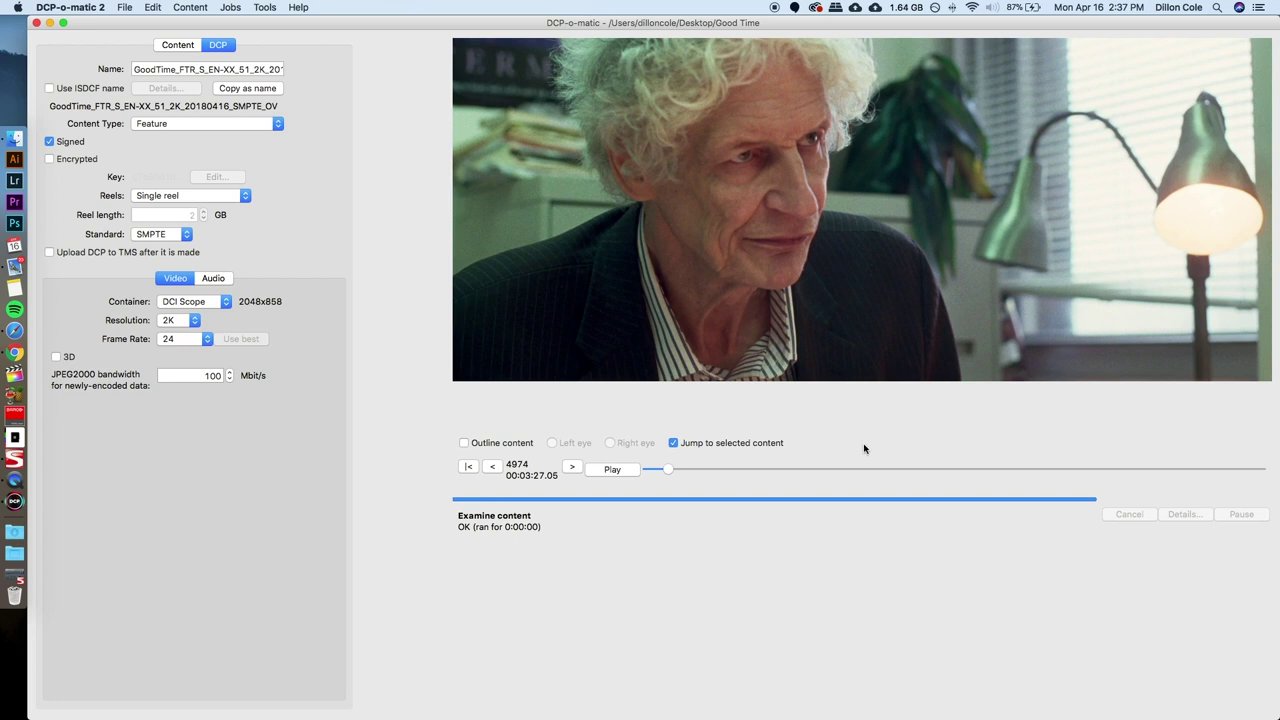
{"action": "left_click", "coordinate": [160, 44]}
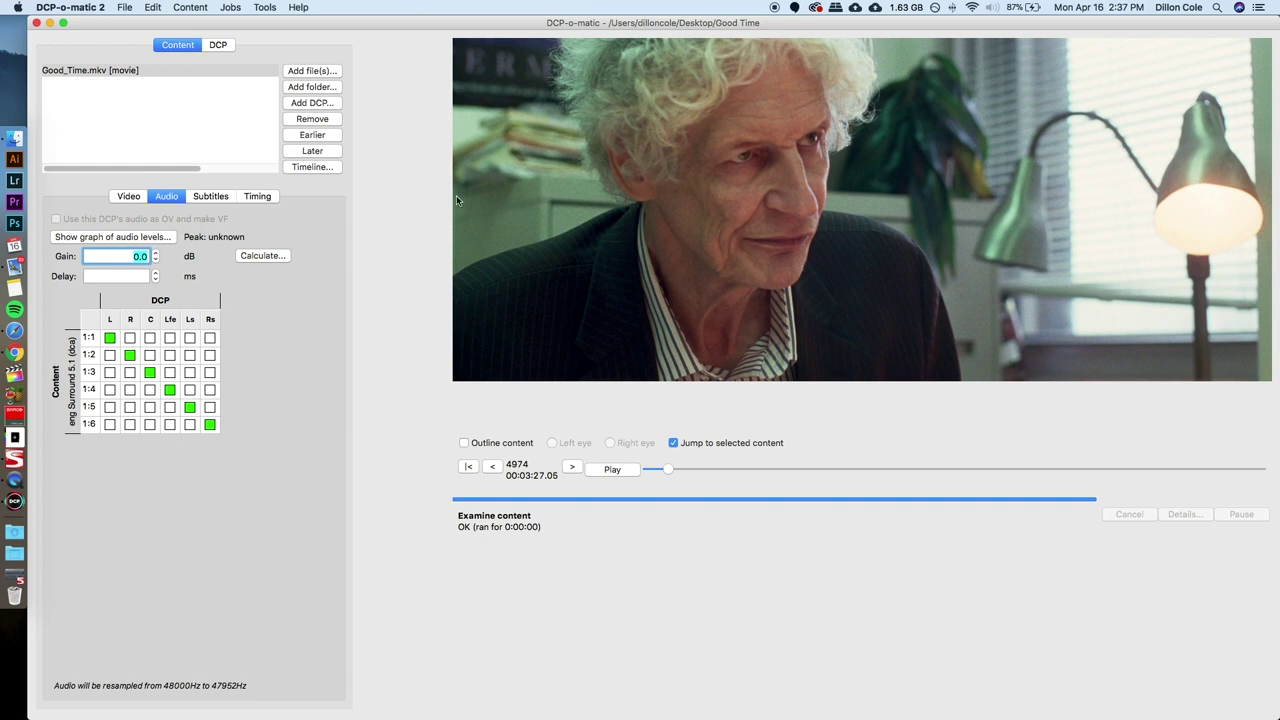
{"action": "left_click_drag", "start_coordinate": [200, 23], "coordinate": [200, 23]}
{"action": "left_click", "coordinate": [232, 9]}
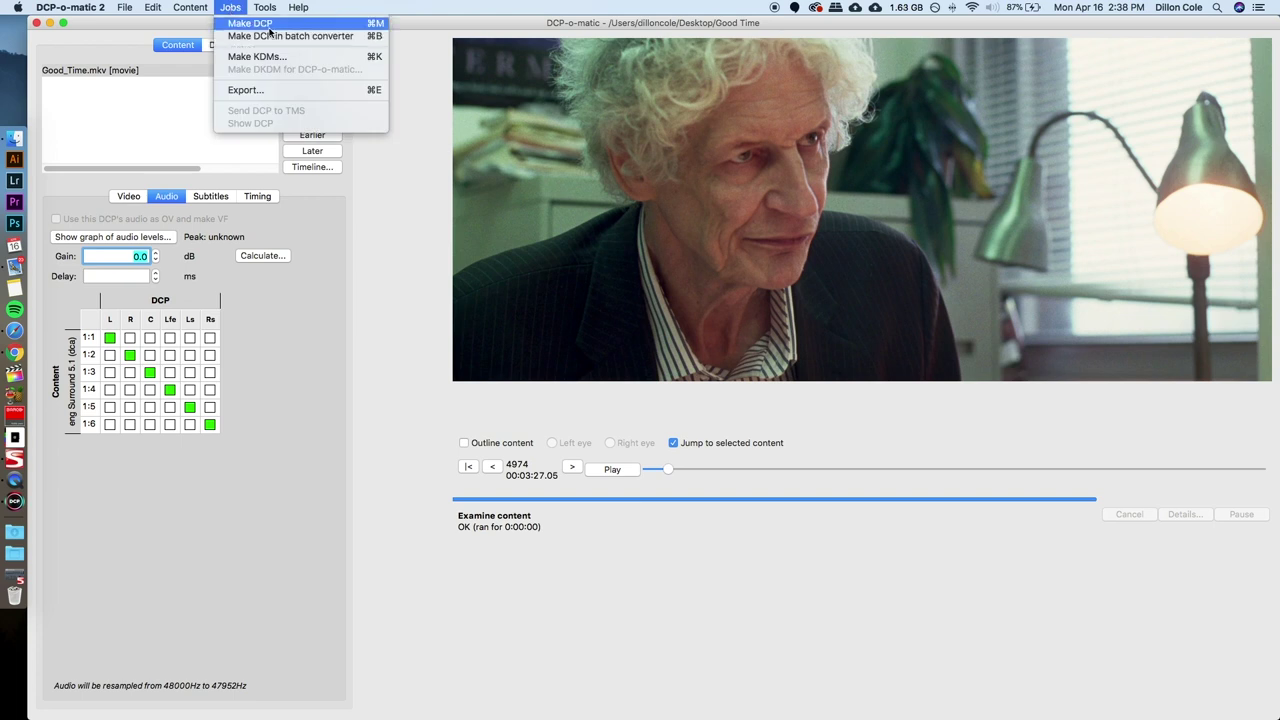
{"action": "left_click", "coordinate": [270, 25]}
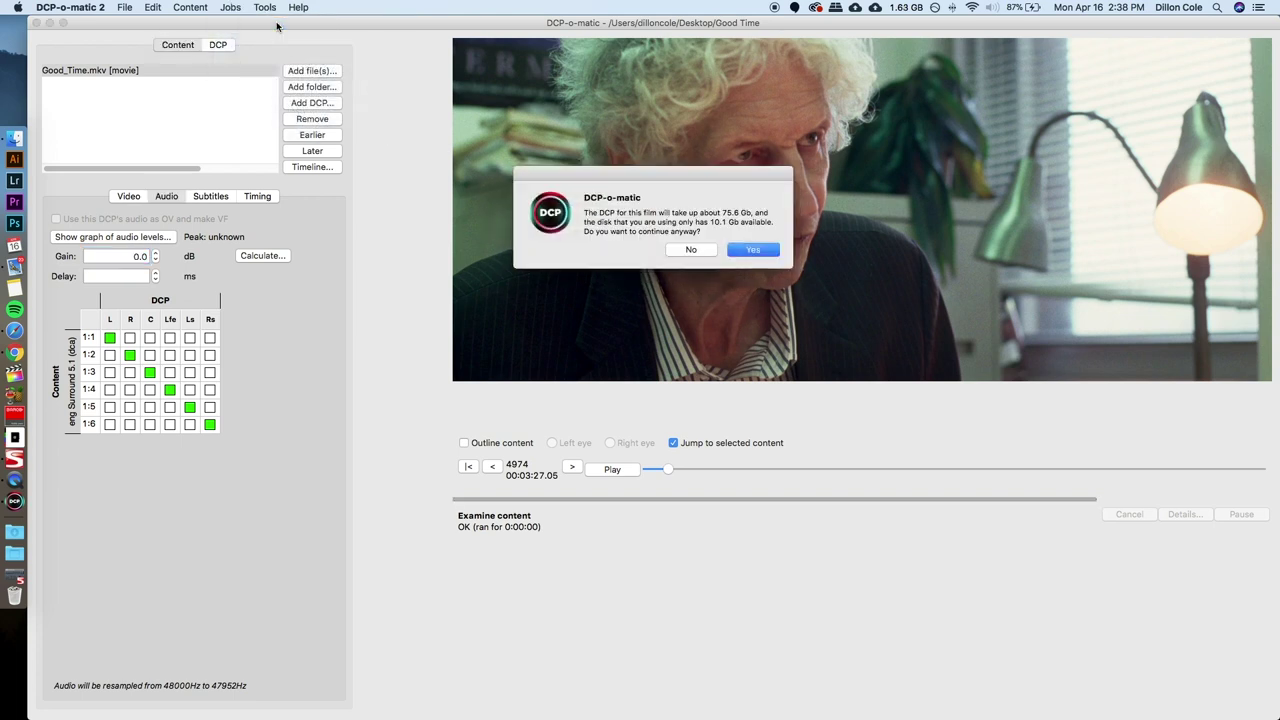
{"action": "left_click_drag", "start_coordinate": [595, 172], "coordinate": [317, 306]}
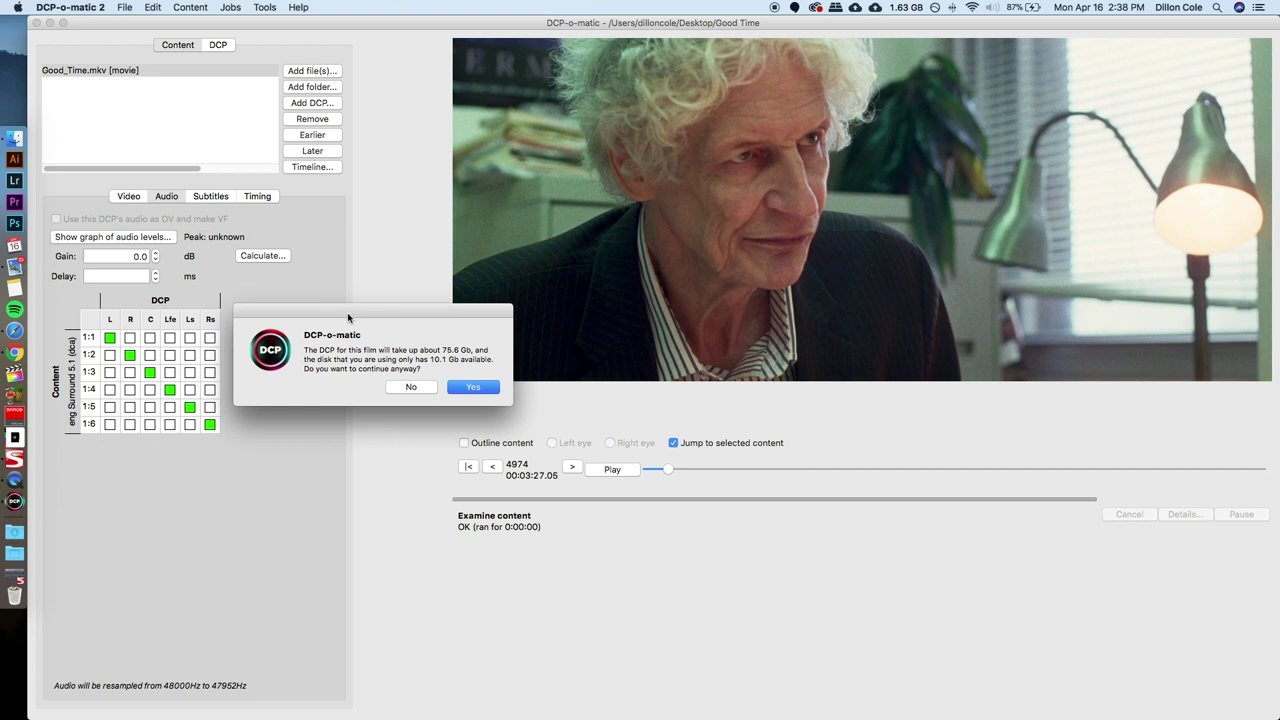
{"action": "left_click_drag", "start_coordinate": [430, 359], "coordinate": [445, 360]}
{"action": "left_click_drag", "start_coordinate": [442, 350], "coordinate": [457, 350]}
{"action": "left_click_drag", "start_coordinate": [425, 317], "coordinate": [581, 312]}
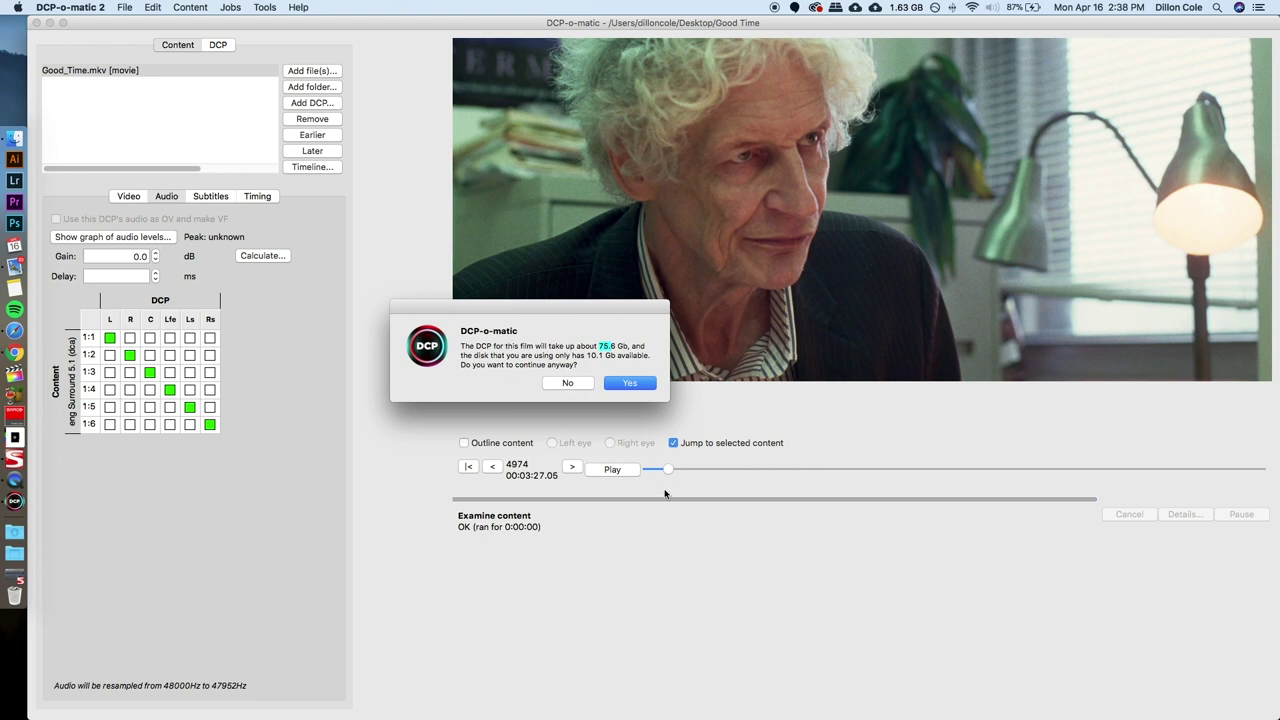
{"action": "left_click", "coordinate": [566, 383]}
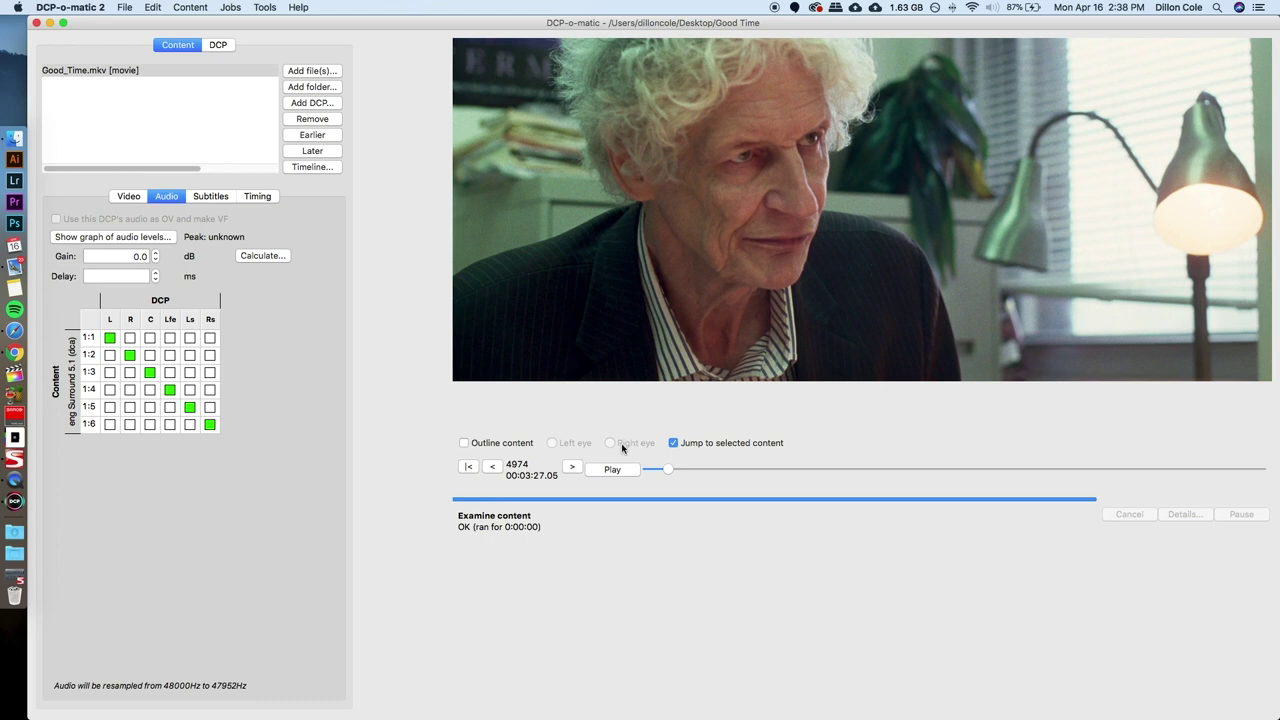